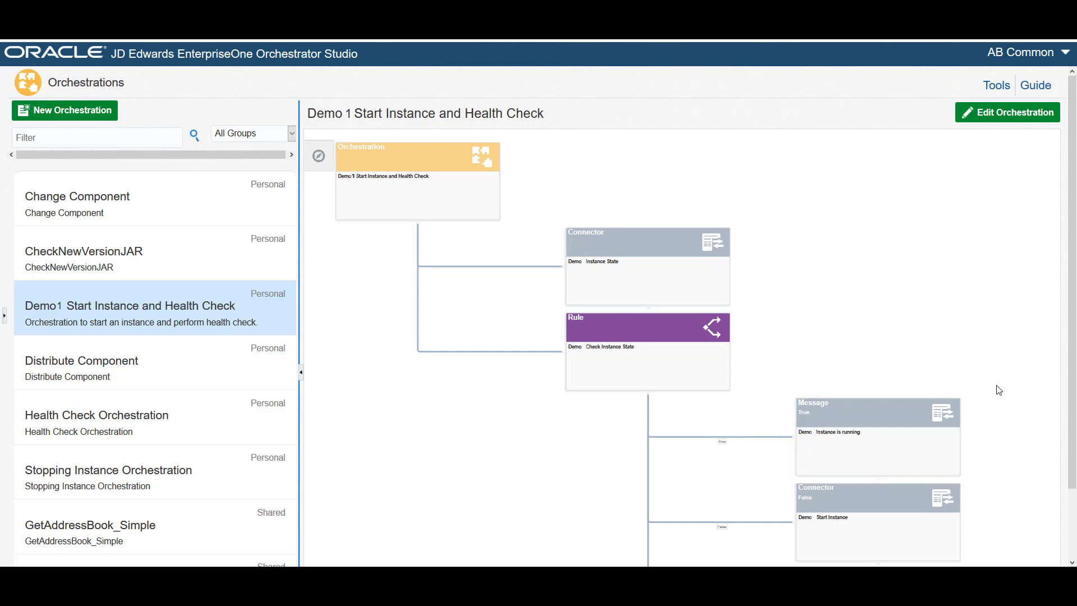
# Step: Scroll past the slides outlining the start-instance and health-check orchestration process
pyautogui.scroll(-3, 1043, 365)
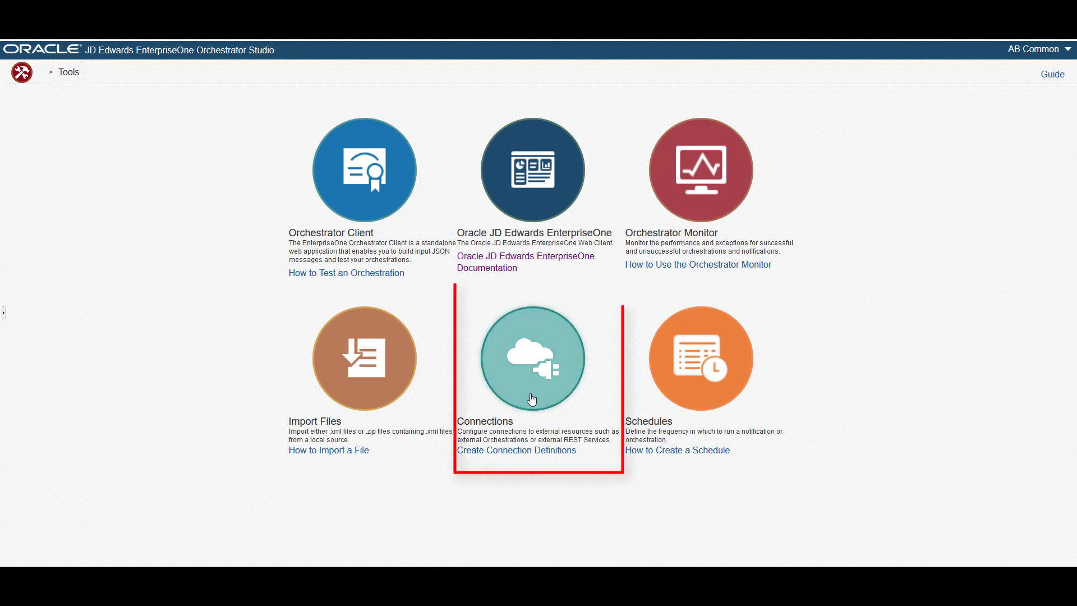
# Step: Create Open API connection 'Demo Open API Connection' for *PUBLIC on environment JDV920
pyautogui.click(534, 402)
pyautogui.click(76, 100)
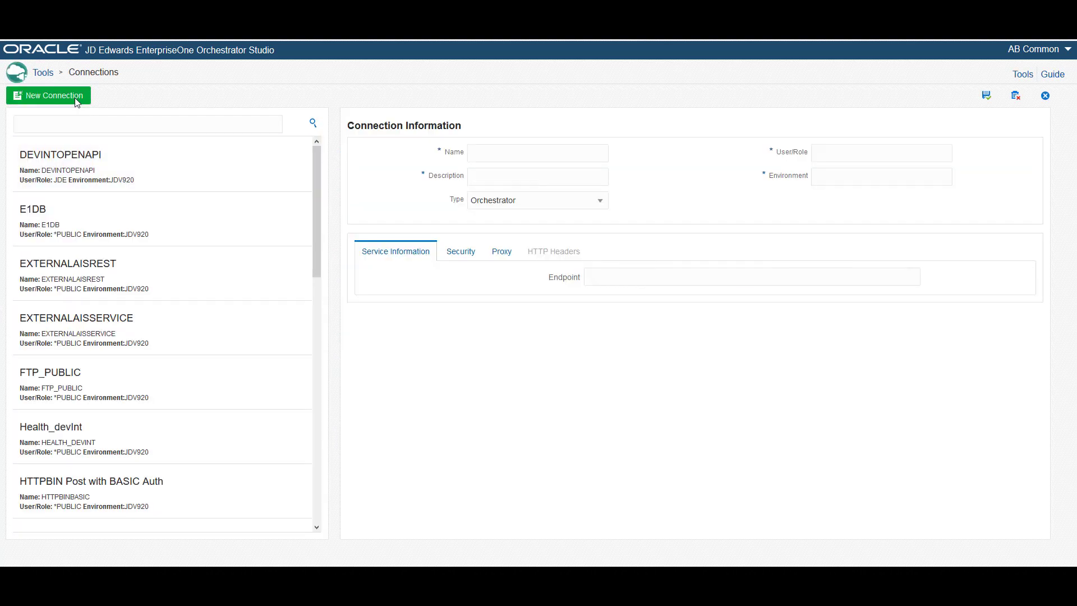
pyautogui.click(509, 154)
pyautogui.write('Demo  Open API Connection')
pyautogui.click(512, 177)
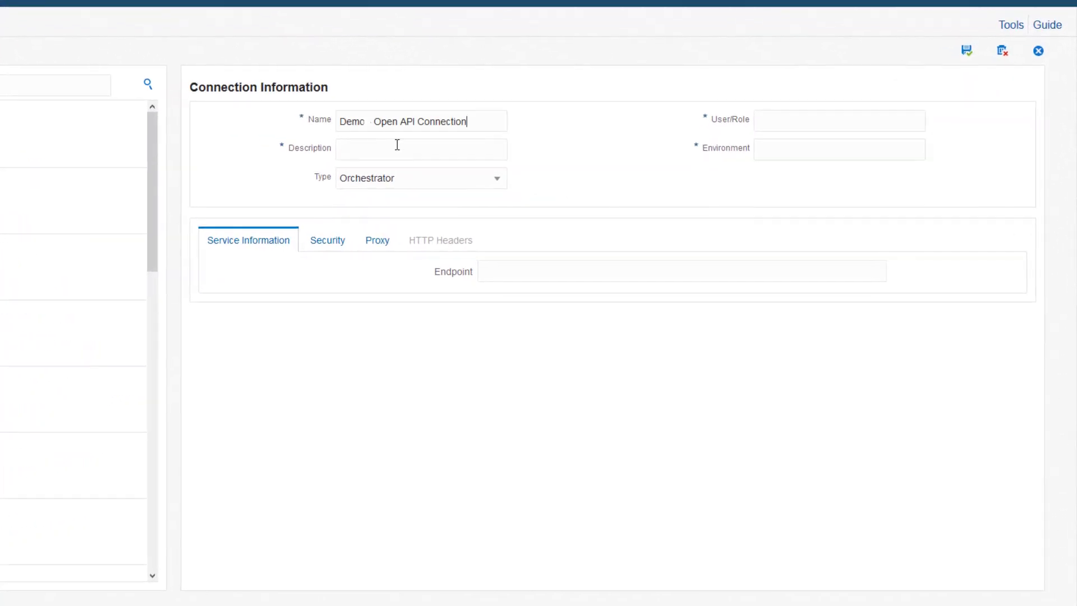
pyautogui.write('Open API Connection')
pyautogui.click(417, 187)
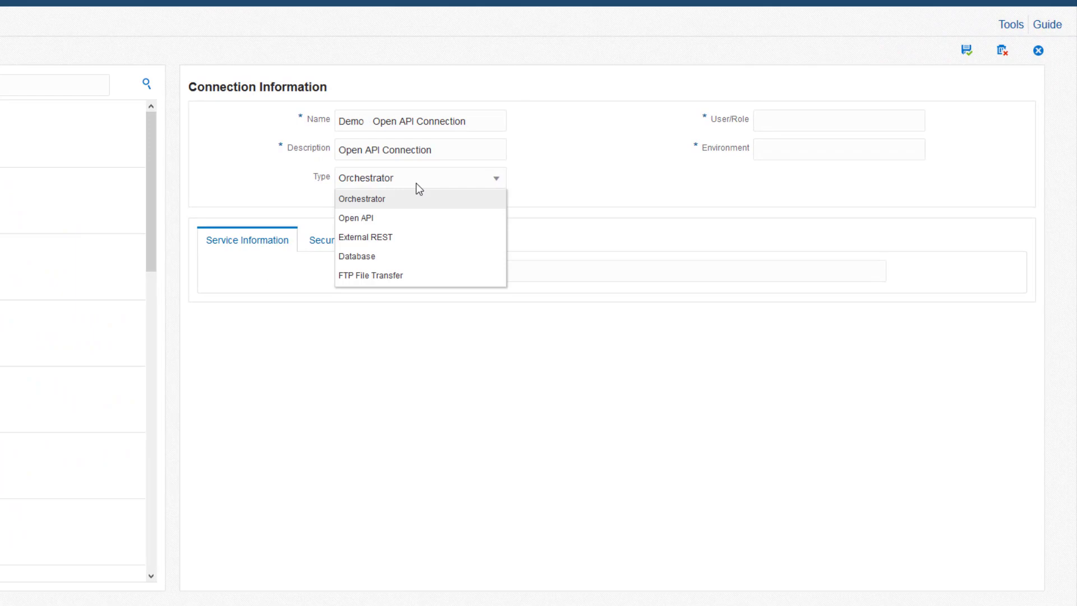
pyautogui.click(418, 220)
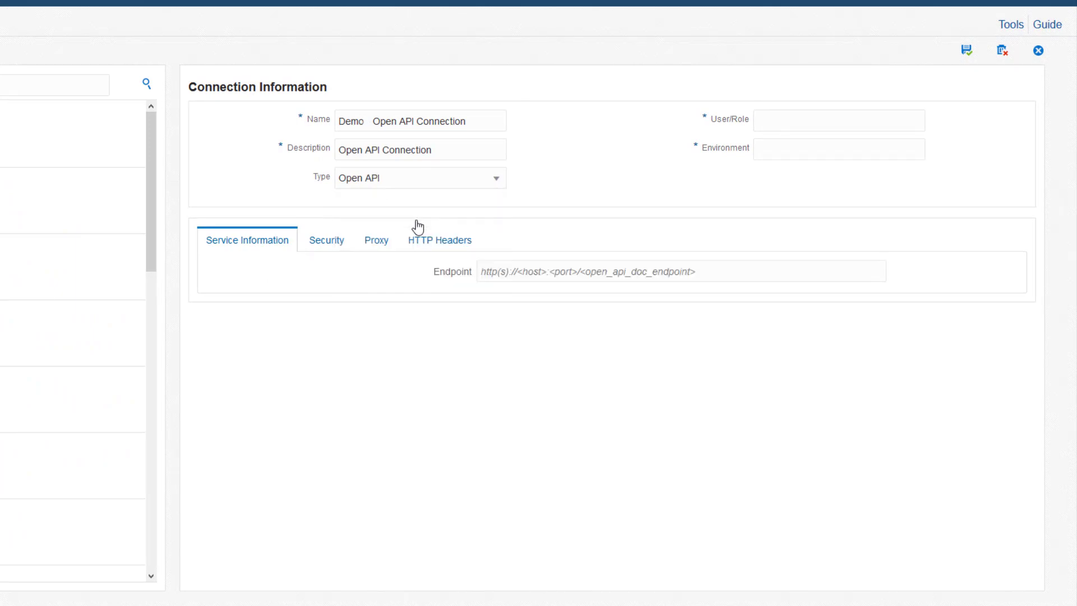
pyautogui.write('*PUBLIC')
pyautogui.click(788, 147)
pyautogui.write('JDV920')
pyautogui.click(646, 269)
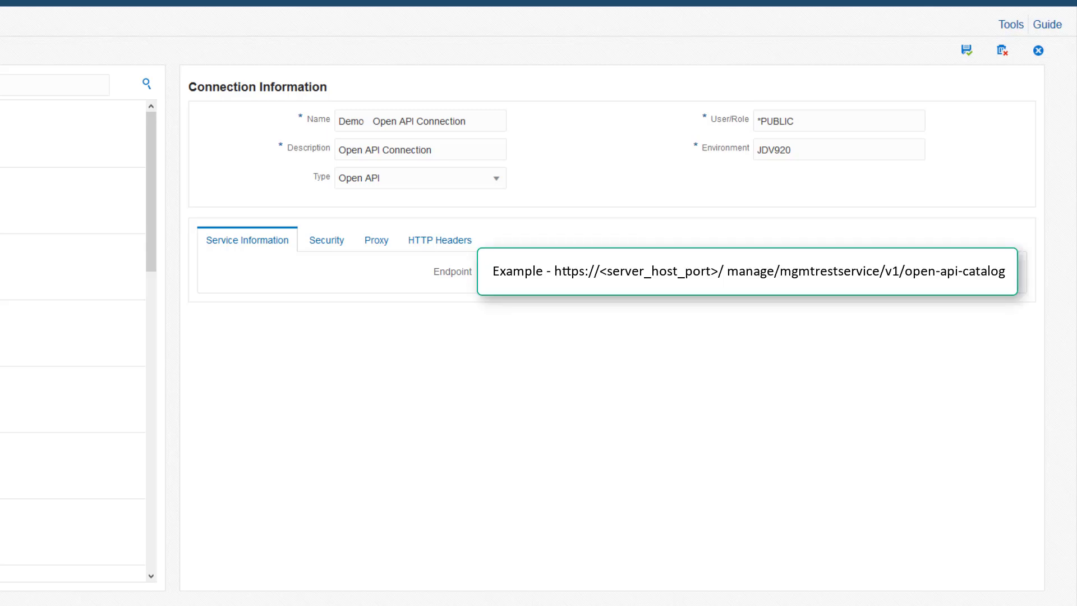
# Step: Secure the connection with Basic Authorization using the user credentials, then save and close it
pyautogui.click(319, 245)
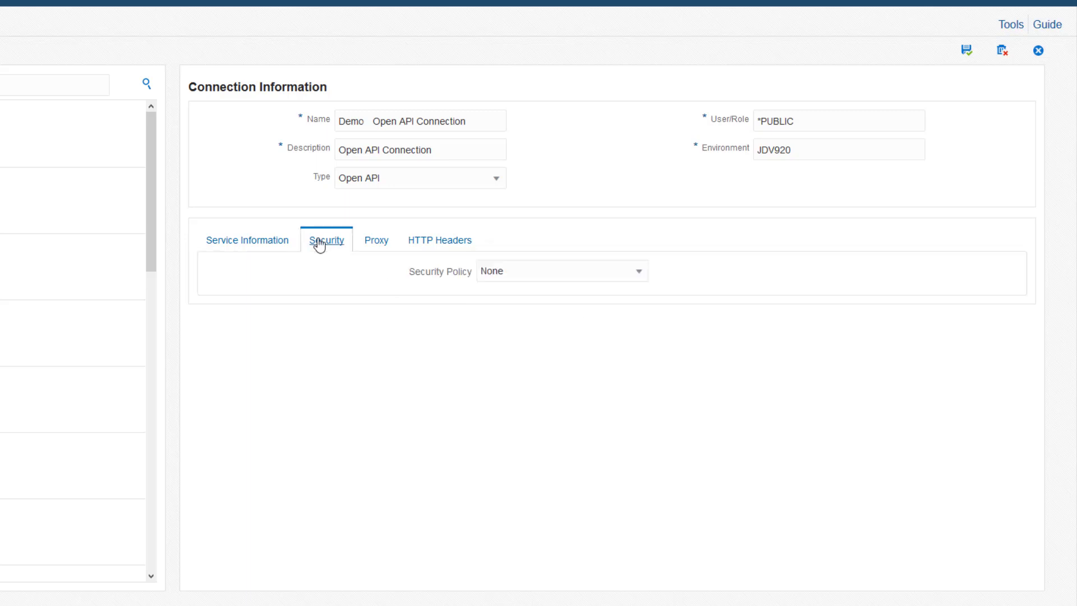
pyautogui.click(549, 280)
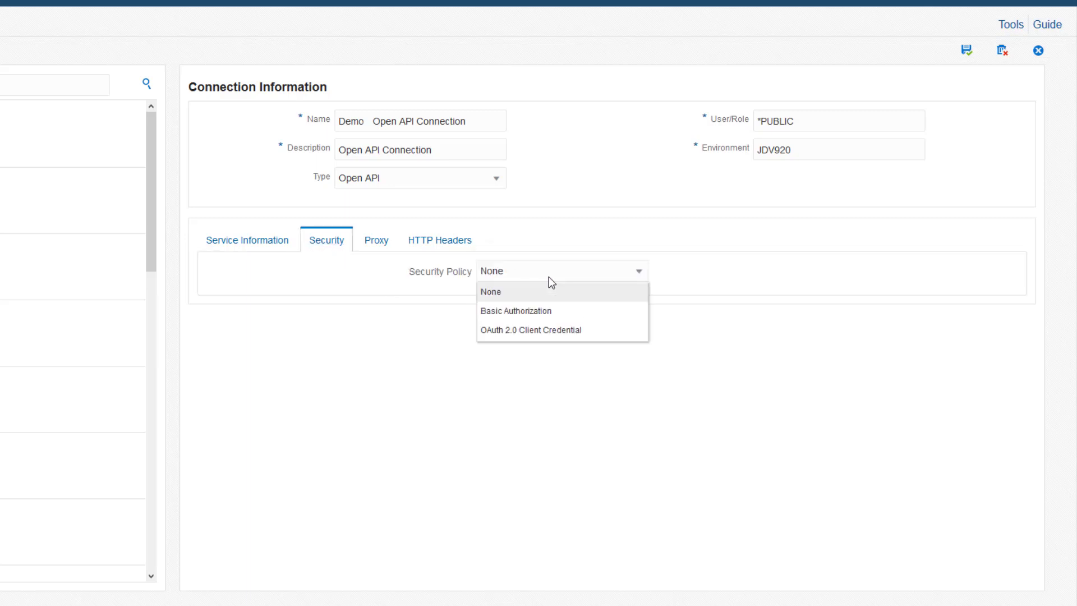
pyautogui.click(548, 315)
pyautogui.click(549, 301)
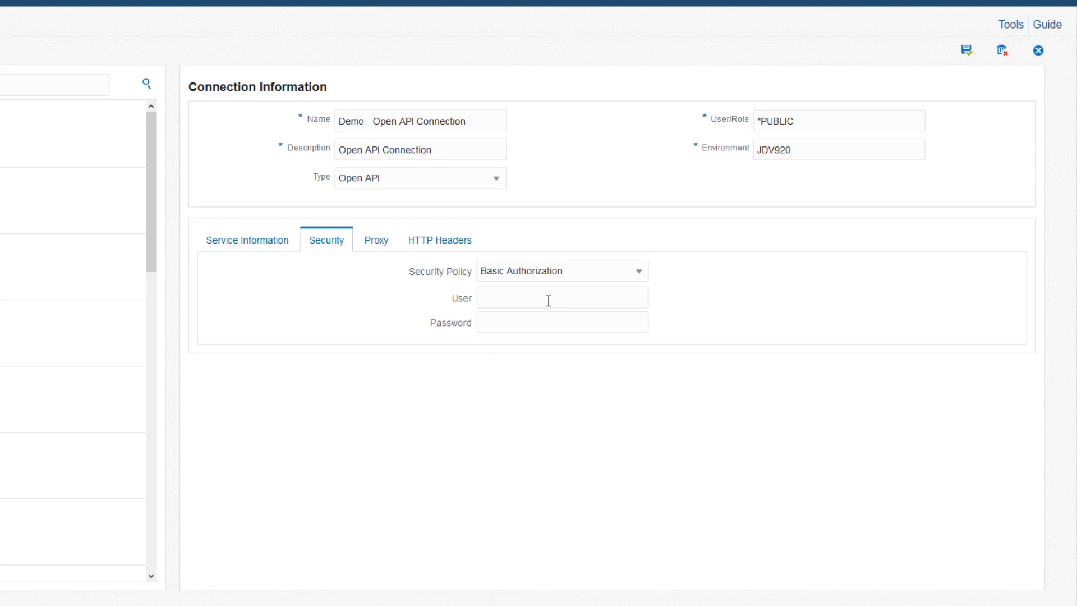
pyautogui.write('jde')
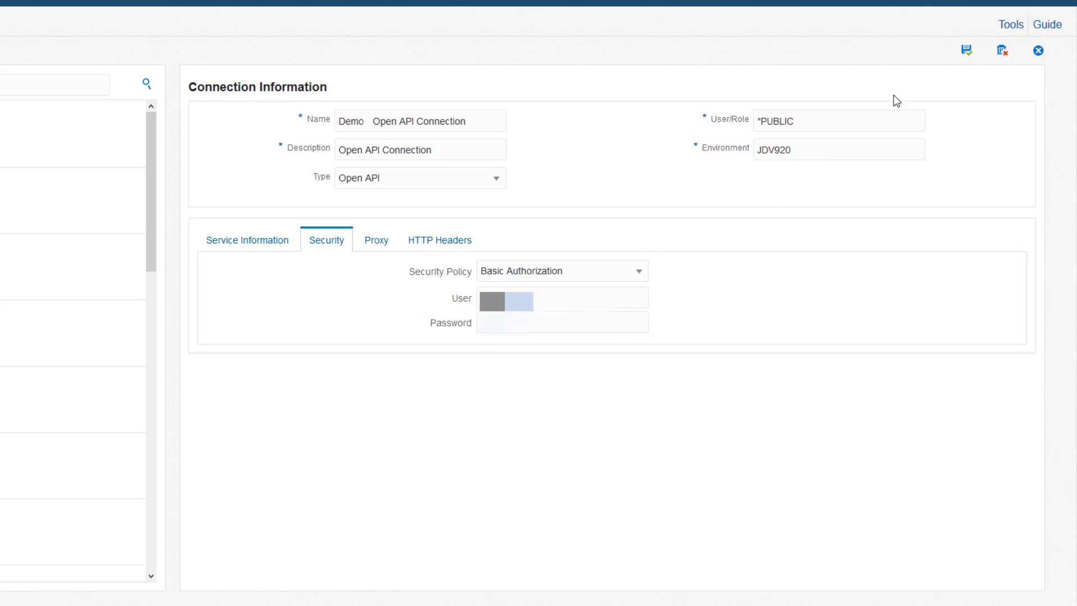
pyautogui.click(964, 54)
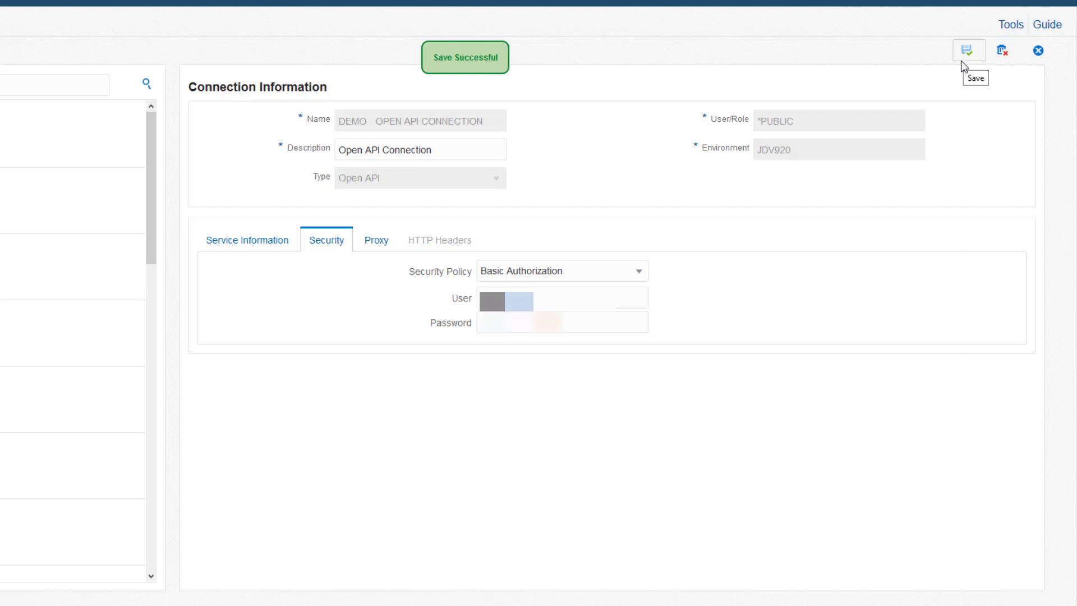
pyautogui.click(1038, 51)
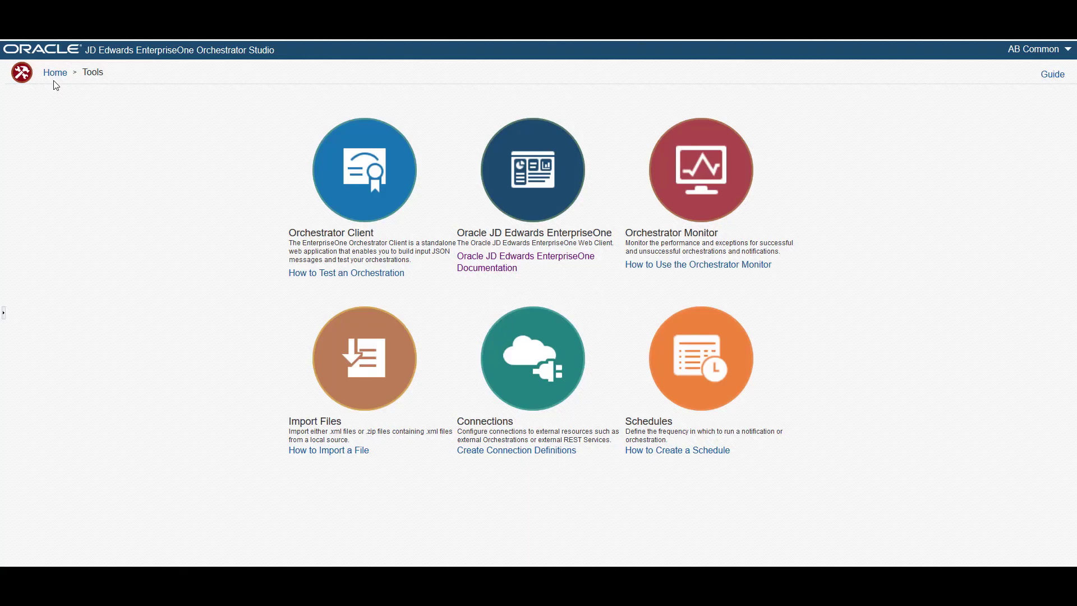
# Step: Start a new connector service request from the Studio home page
pyautogui.click(55, 77)
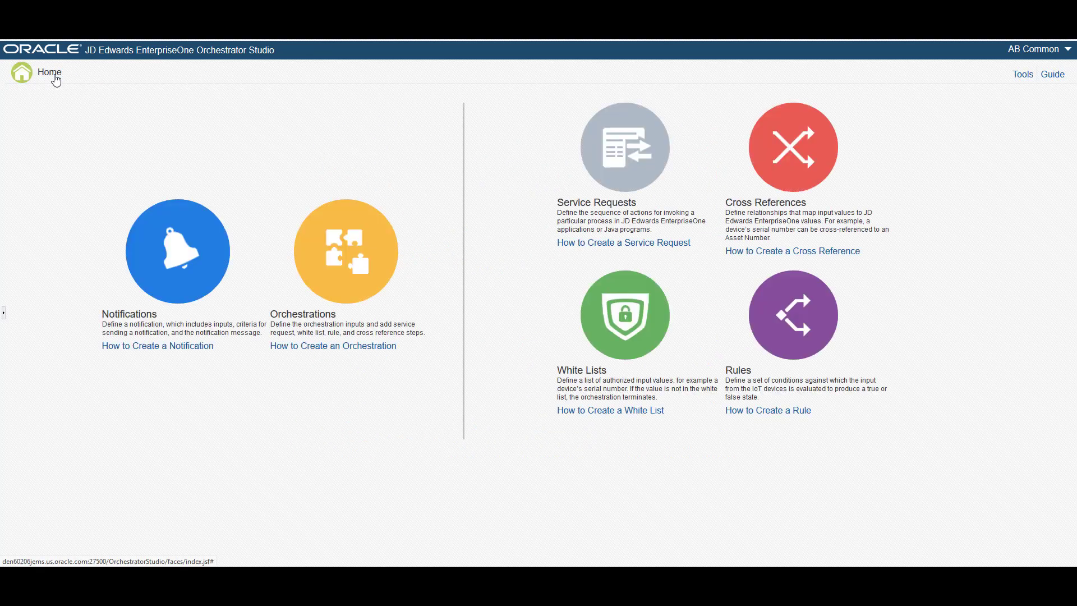
pyautogui.click(632, 180)
pyautogui.click(95, 98)
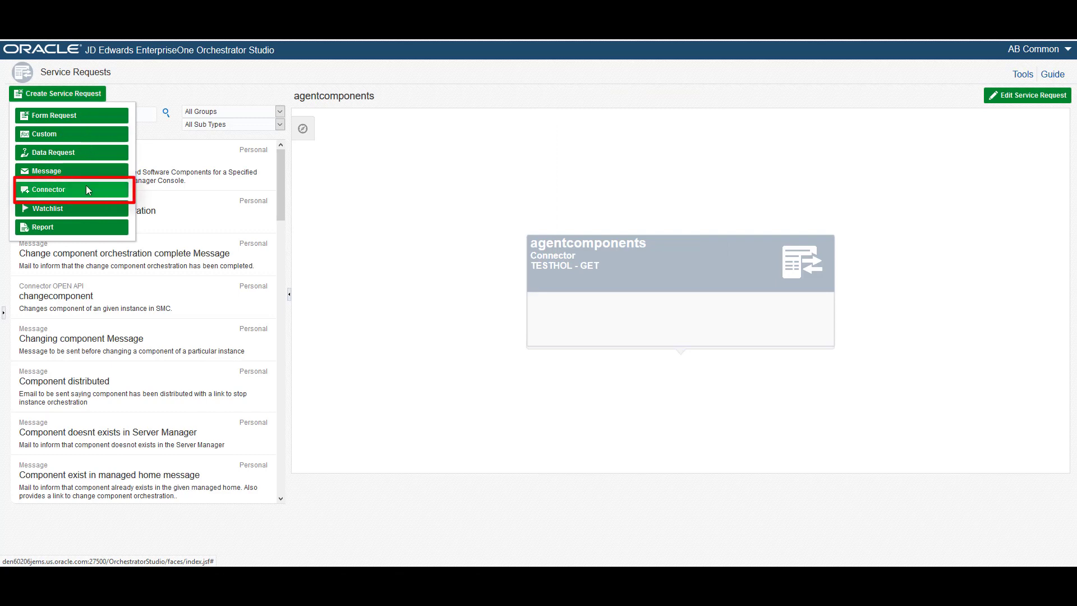
pyautogui.click(86, 189)
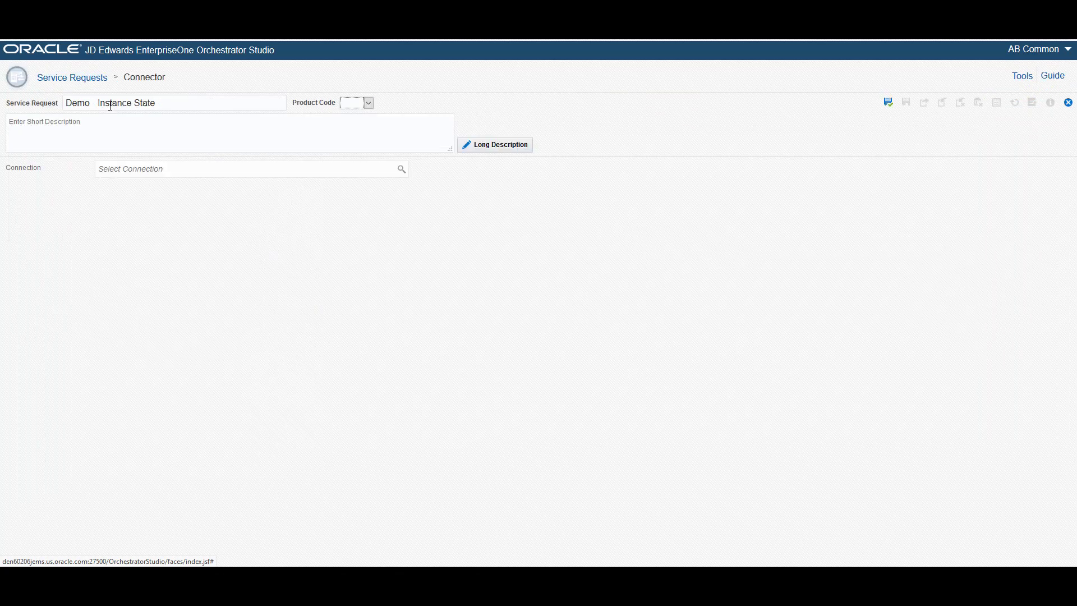
# Step: Describe it as 'Retrieve the status of an instance', with product code 55 and the Demo Open API connection
pyautogui.click(110, 120)
pyautogui.write('Retrieve the status of an instance.')
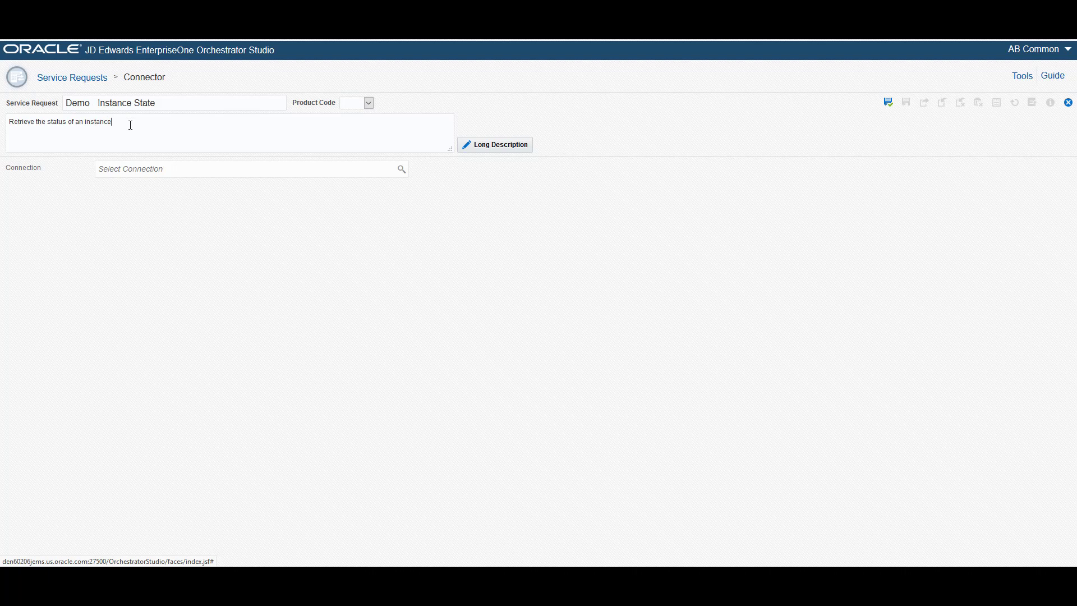
pyautogui.click(369, 103)
pyautogui.scroll(-10, 357, 178)
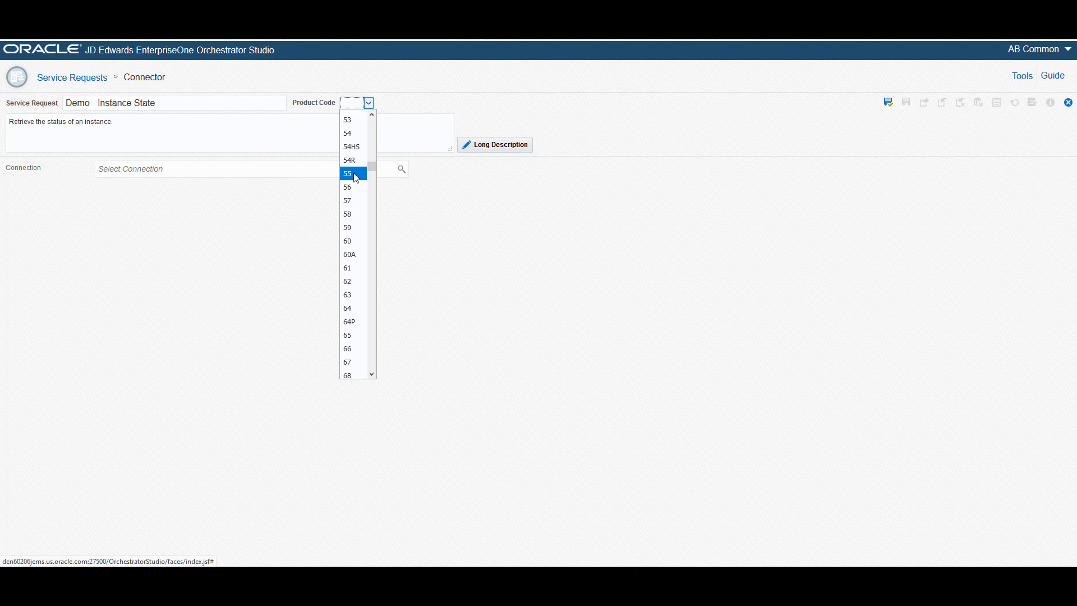
pyautogui.click(356, 178)
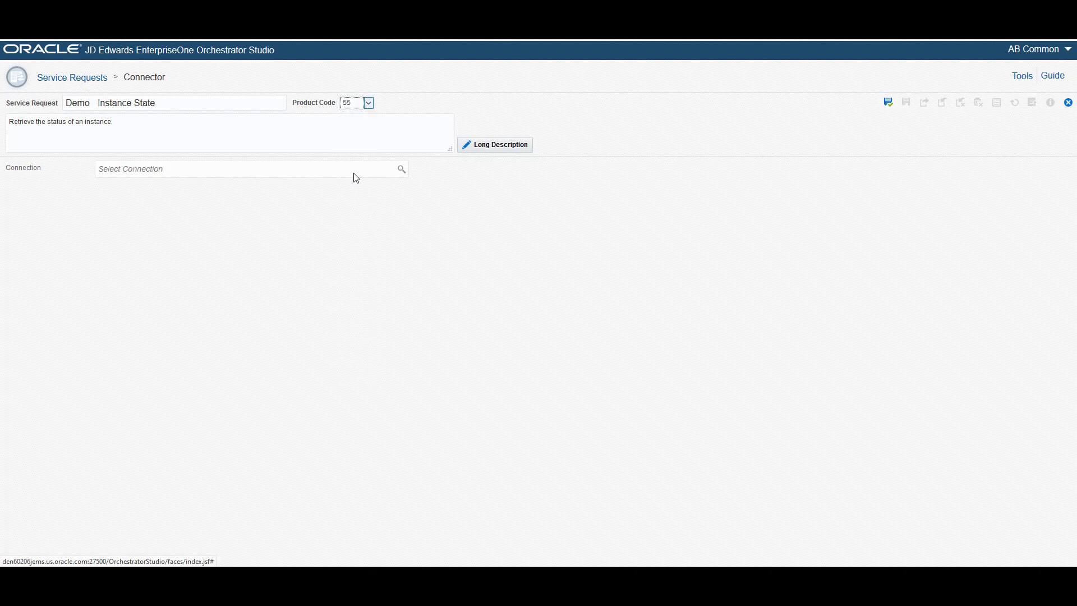
pyautogui.click(356, 170)
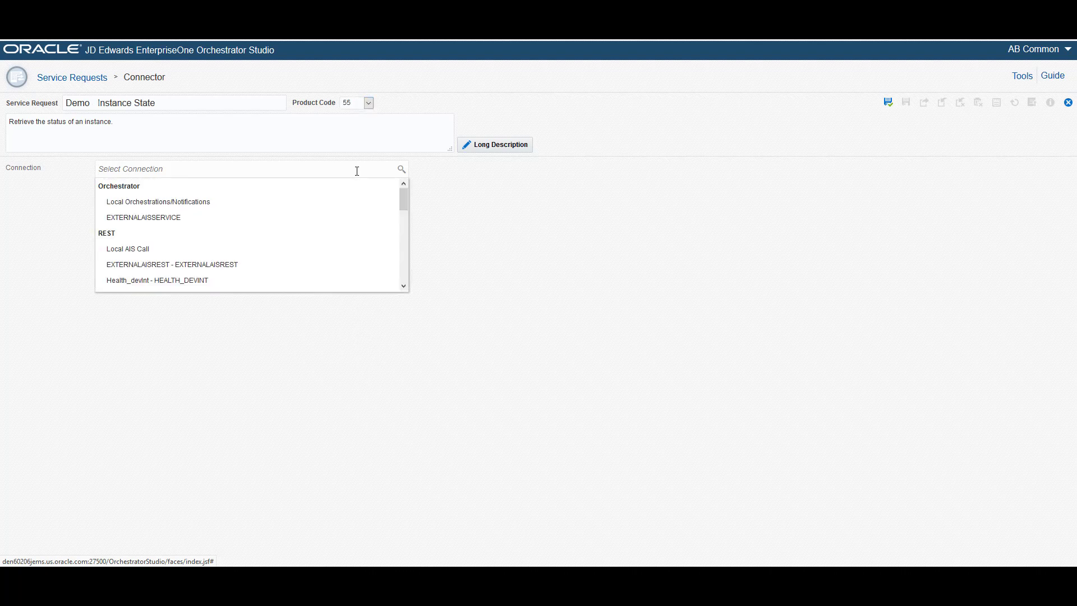
pyautogui.moveTo(401, 202); pyautogui.dragTo(404, 289)
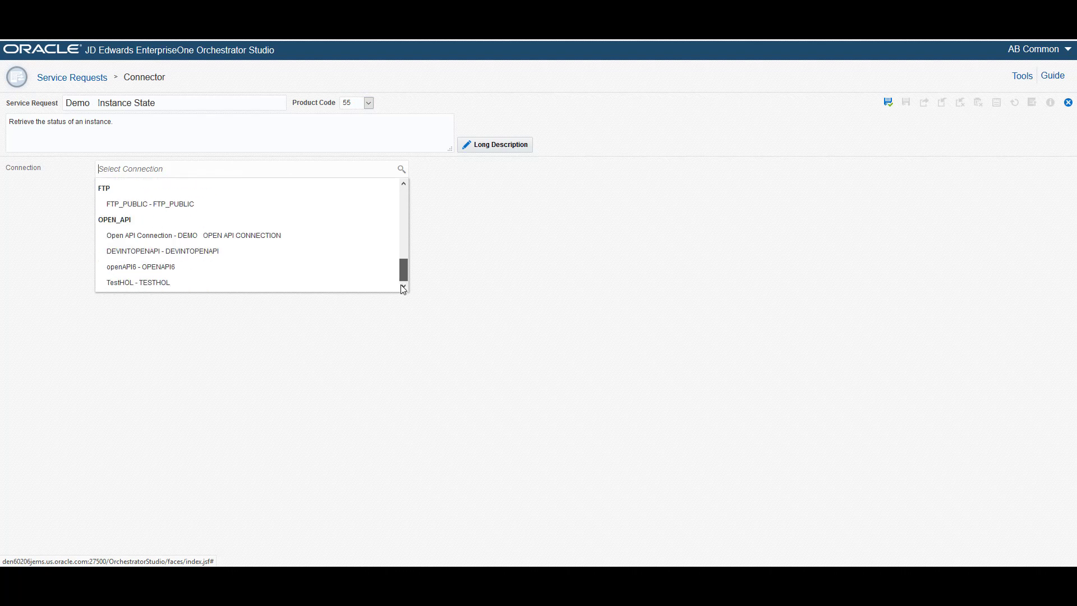
pyautogui.click(297, 238)
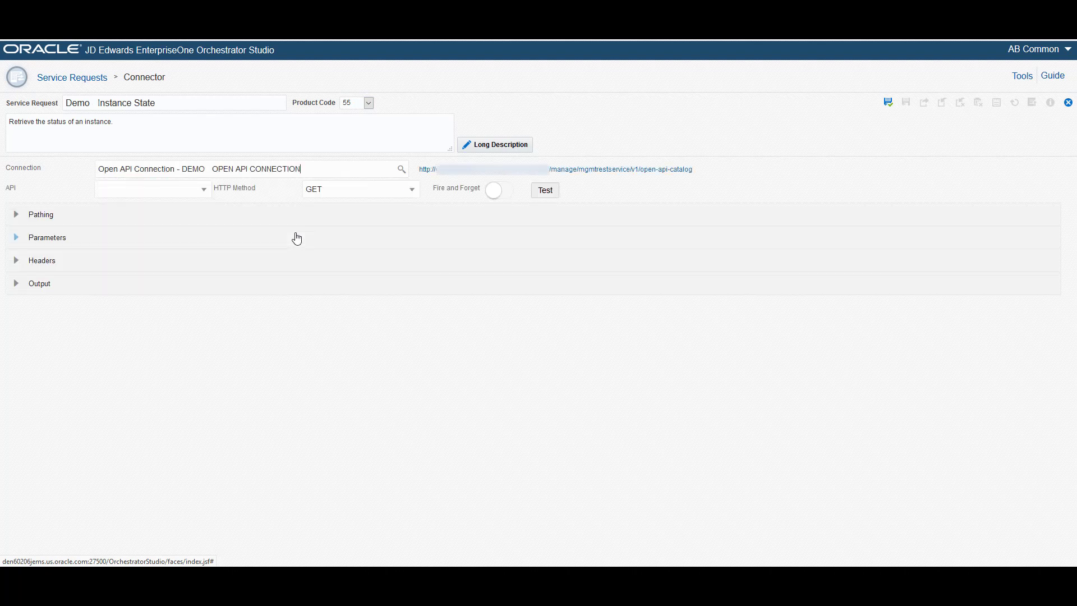
# Step: Point the connector at the /instancestate API with HTTP method GET and review its pathing and parameters
pyautogui.click(203, 190)
pyautogui.write('/instancestate')
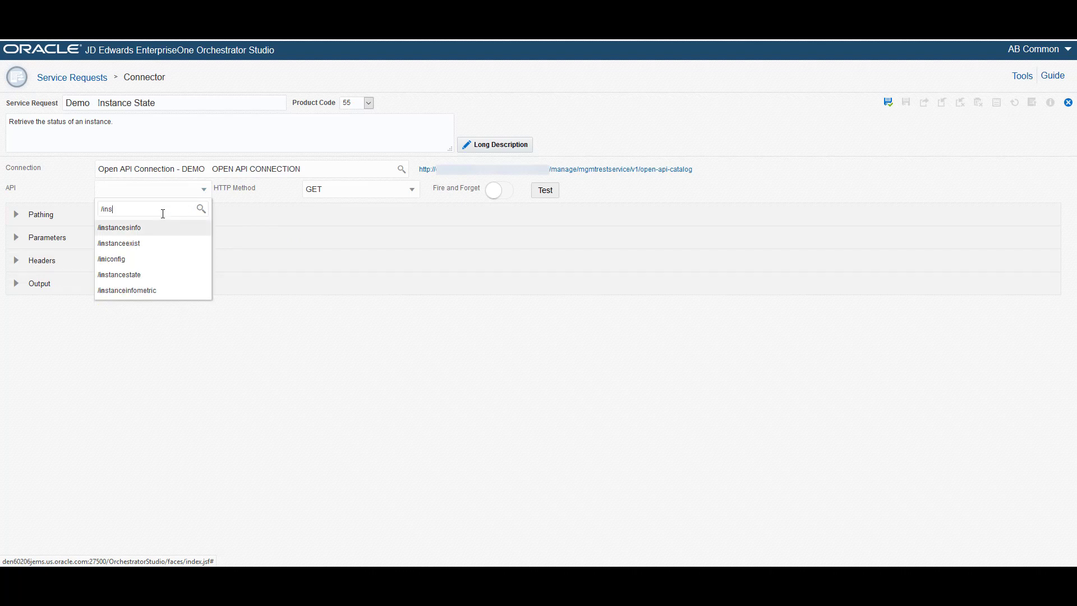
pyautogui.click(169, 230)
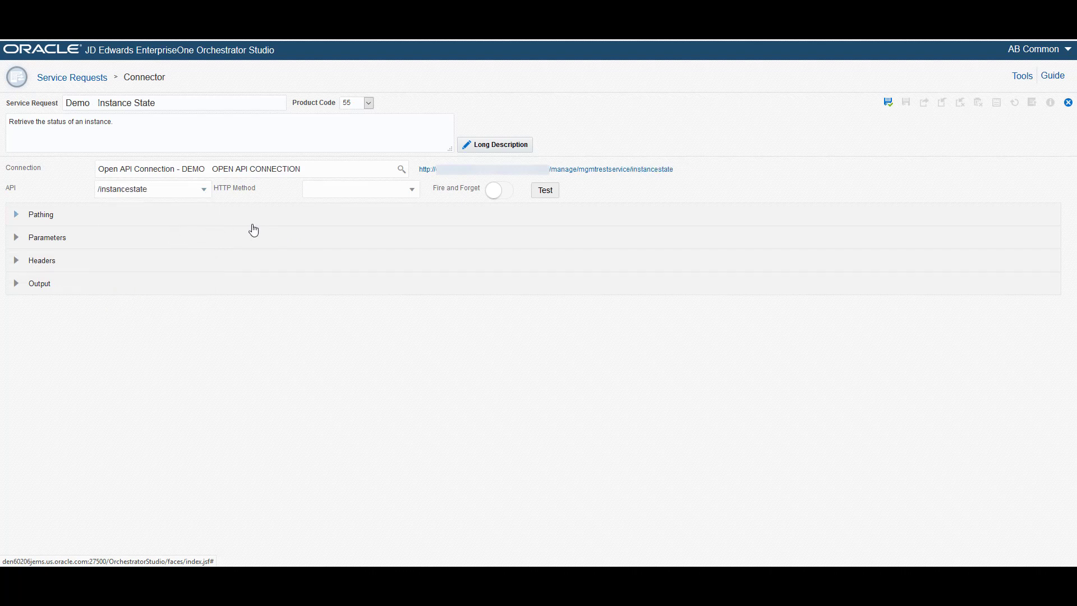
pyautogui.click(413, 191)
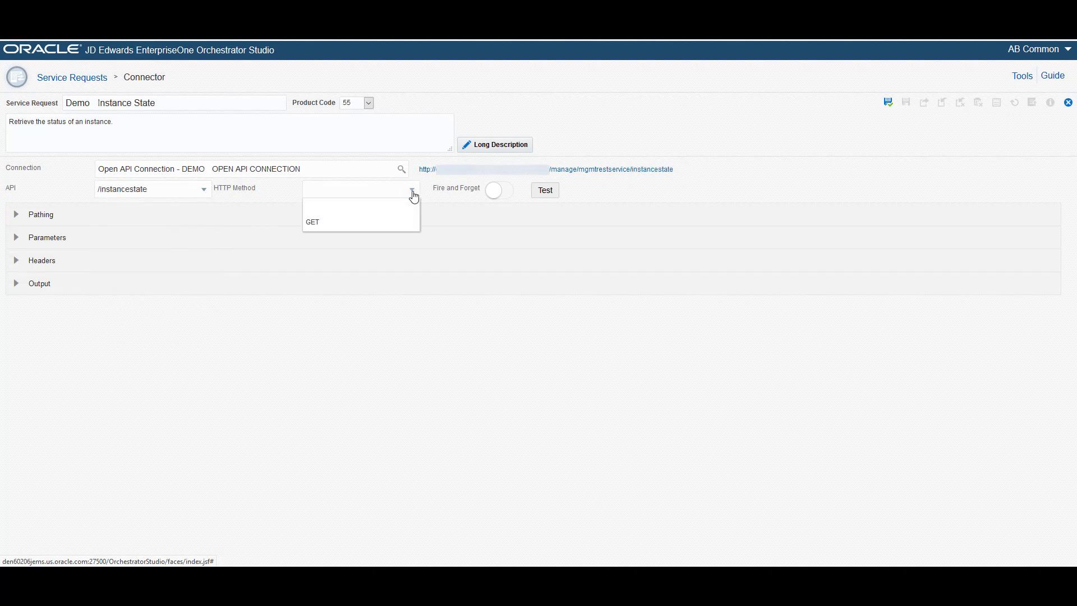
pyautogui.click(408, 222)
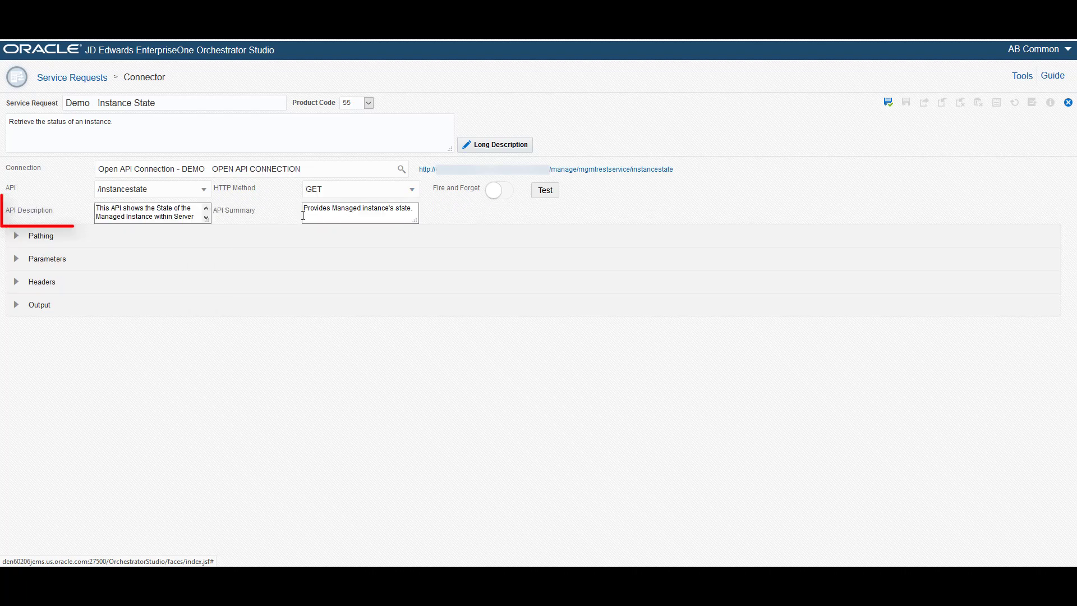
pyautogui.moveTo(207, 219); pyautogui.dragTo(253, 229)
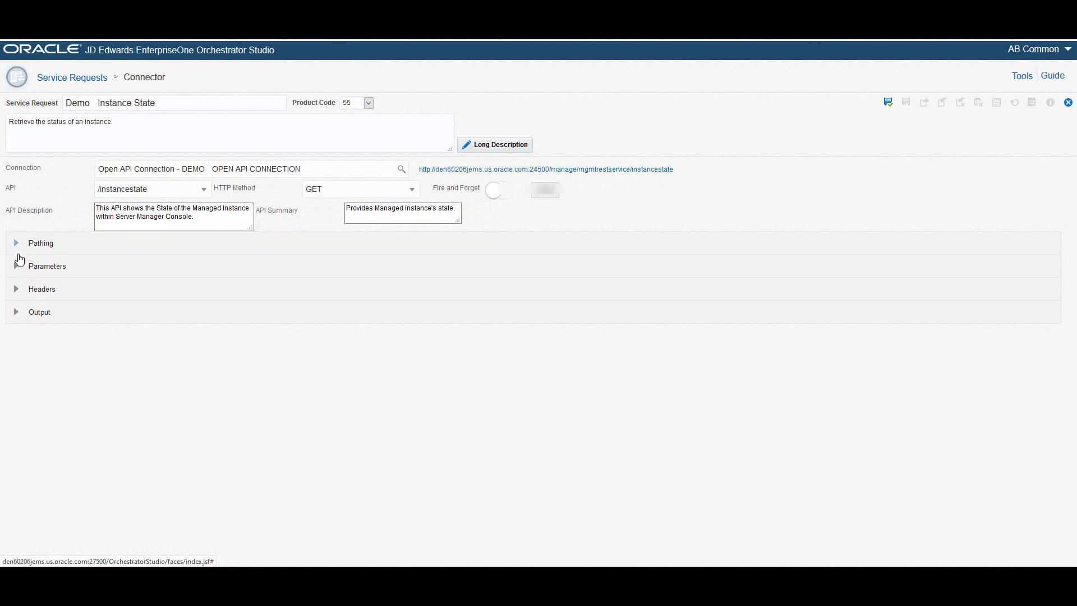
pyautogui.click(17, 242)
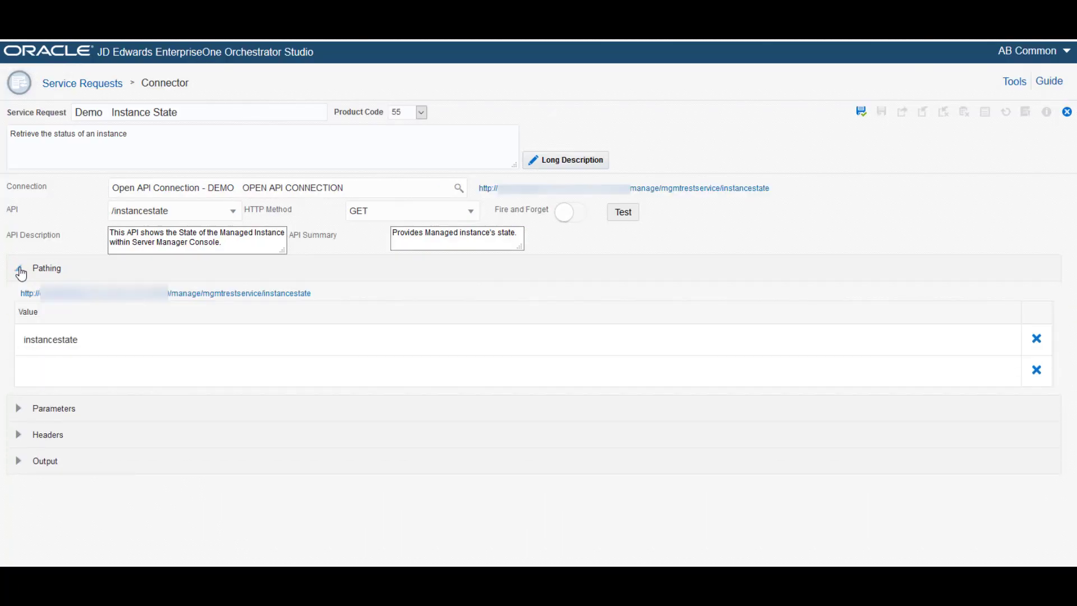
pyautogui.click(20, 270)
pyautogui.click(17, 297)
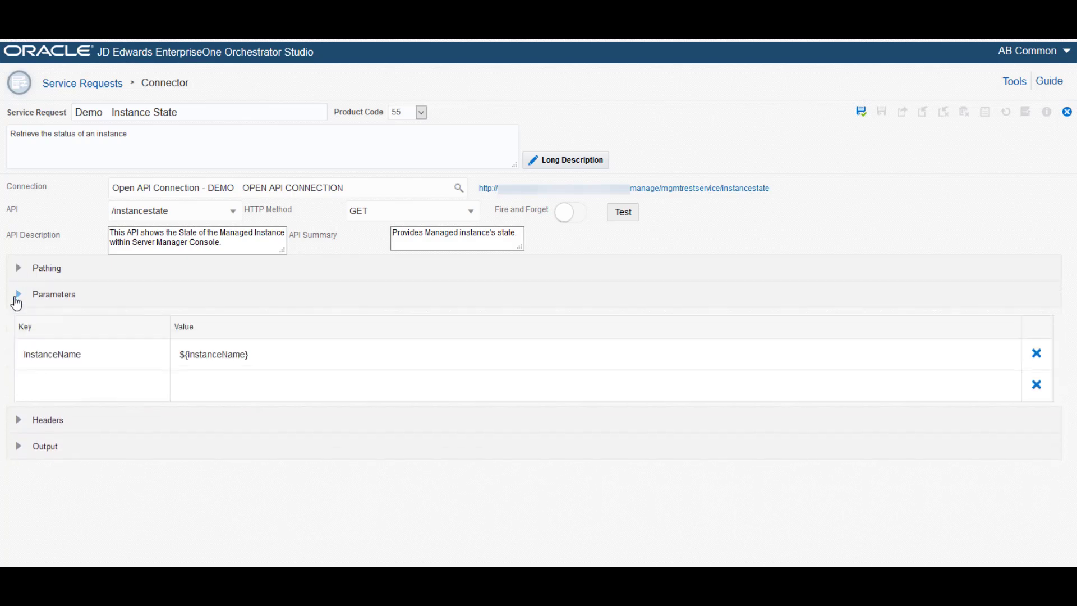
pyautogui.click(17, 295)
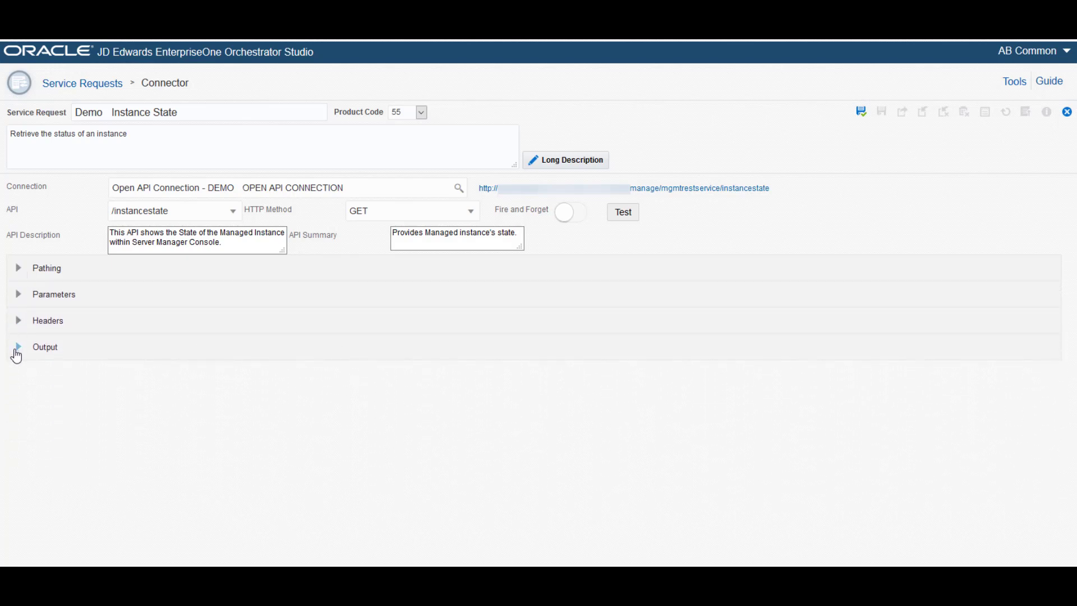
# Step: Map output instanceName to variable instanceName and save the connector
pyautogui.click(17, 348)
pyautogui.click(70, 440)
pyautogui.write('instanceName')
pyautogui.press('Tab')
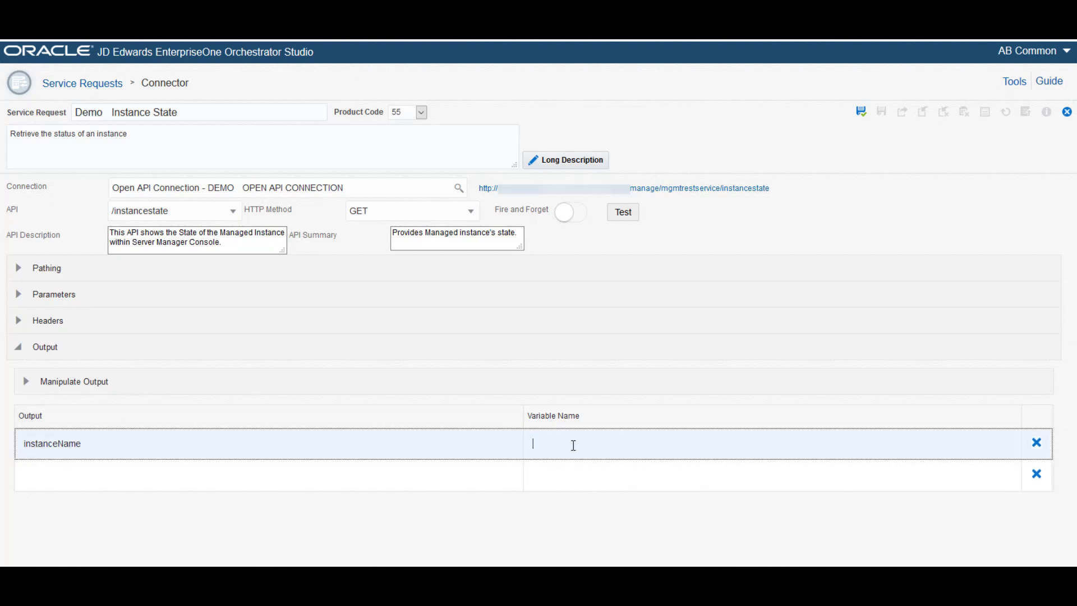
pyautogui.write('instanceName')
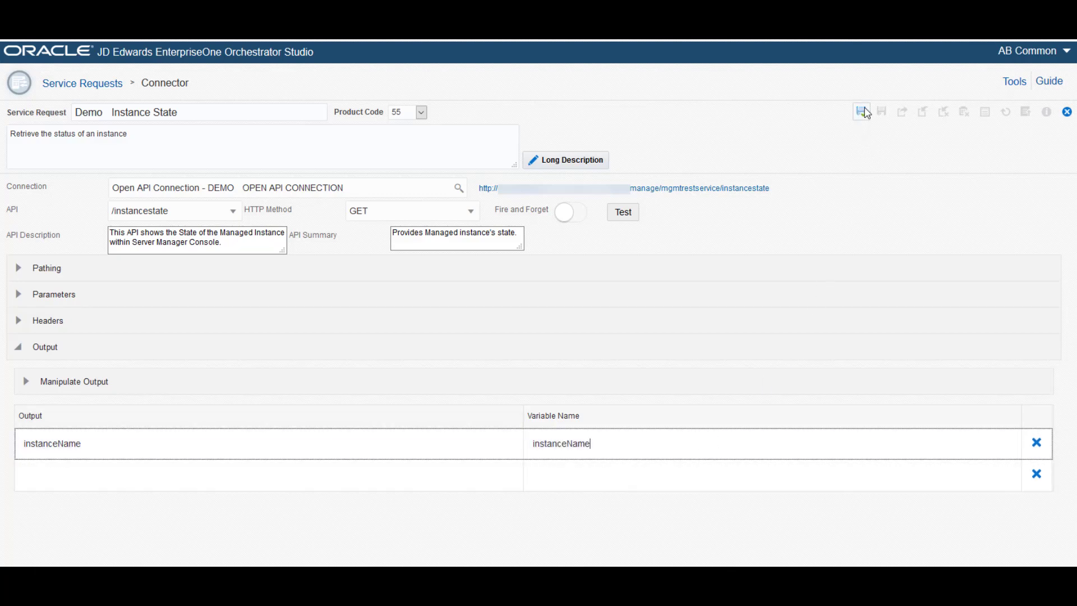
pyautogui.click(866, 112)
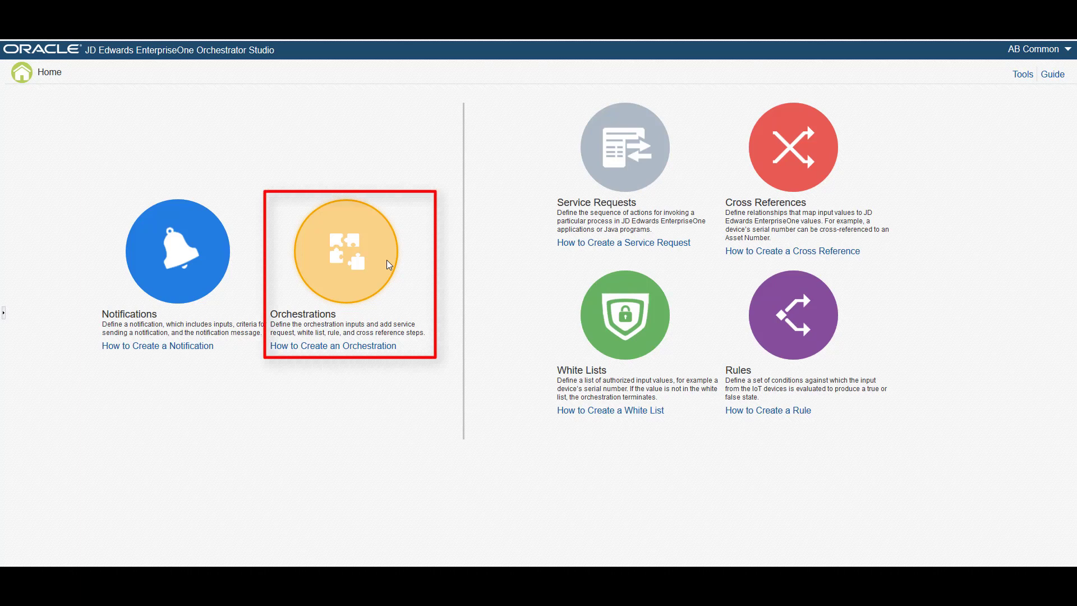
# Step: Create orchestration 'Demo1 Start Instance and Health Check' with its short description and product code 55
pyautogui.click(387, 262)
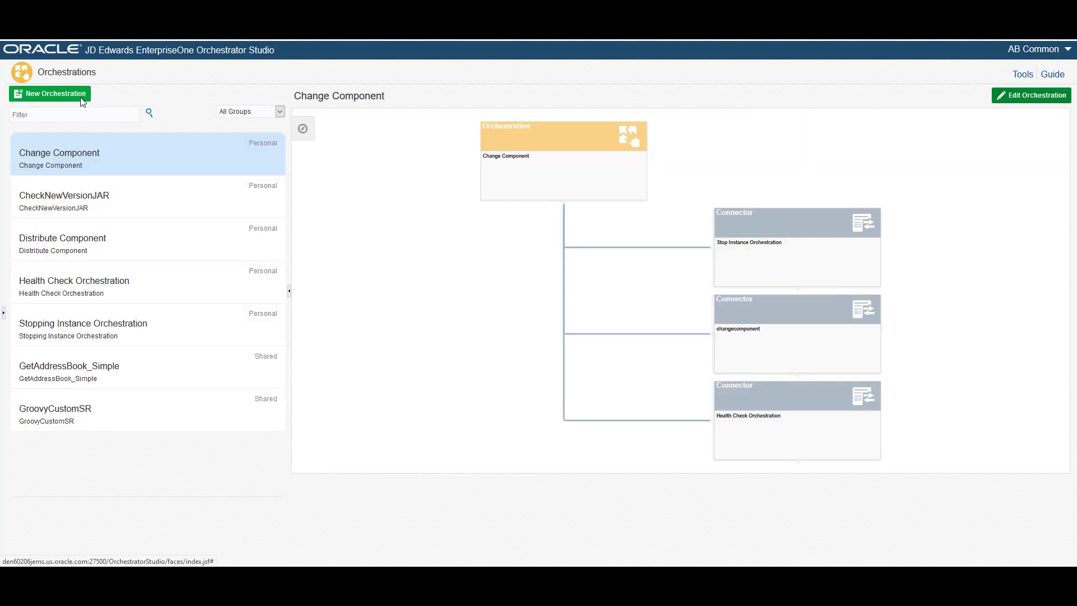
pyautogui.click(83, 101)
pyautogui.click(82, 101)
pyautogui.write('Demo1 Start Instance and Health Check')
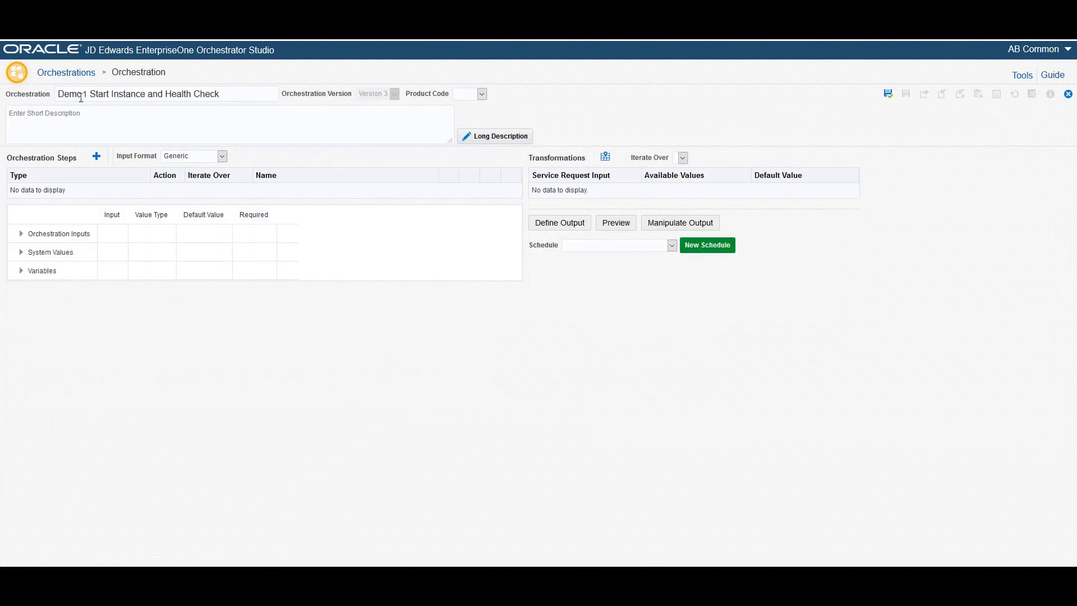
pyautogui.click(82, 108)
pyautogui.write('Orchestration to start an instance and perform health check.')
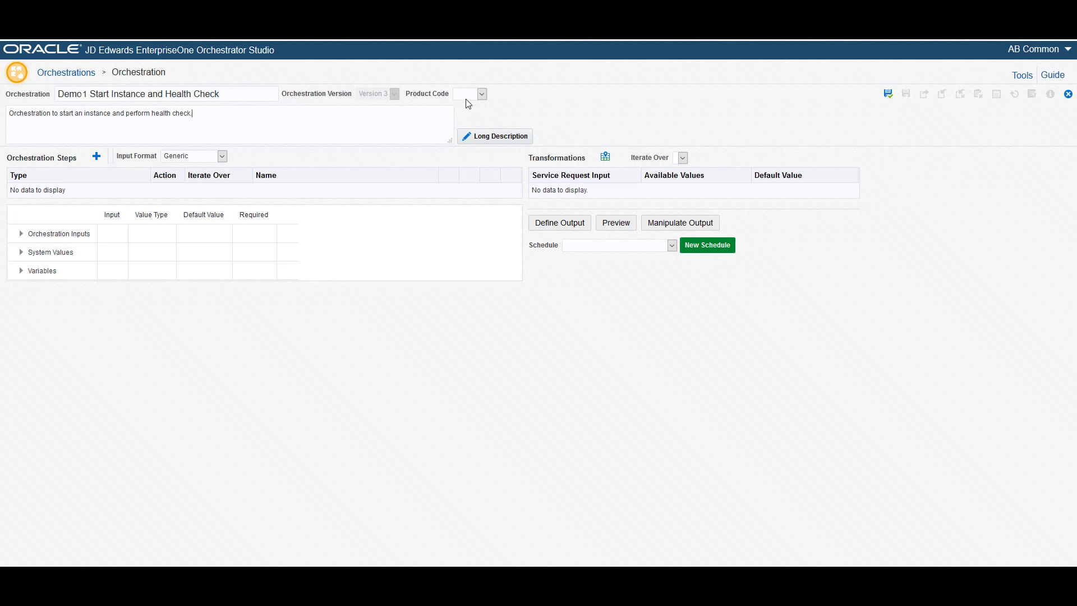
pyautogui.click(482, 94)
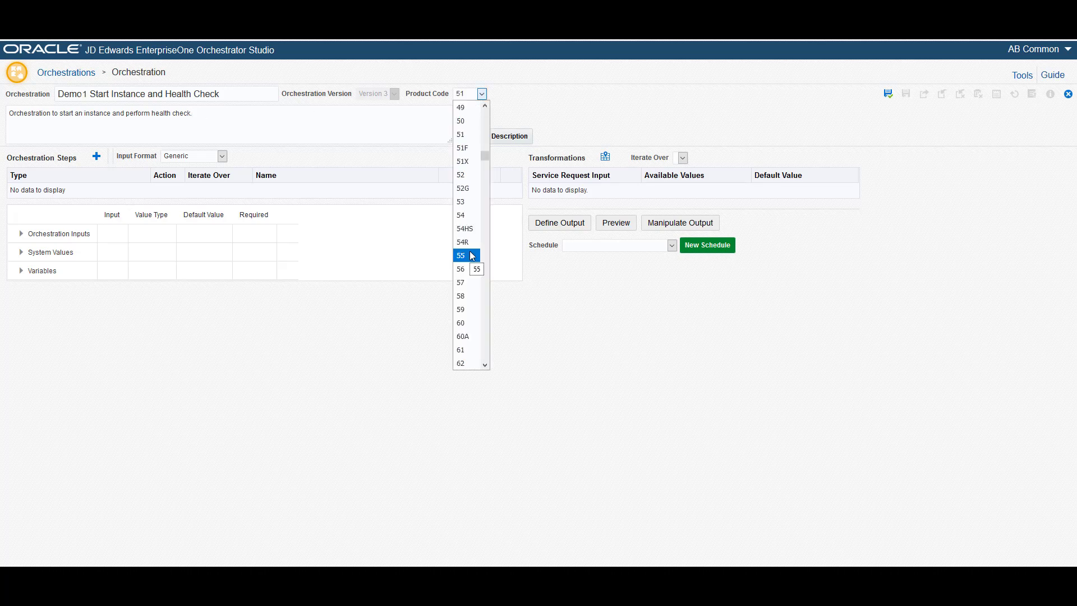
pyautogui.click(471, 256)
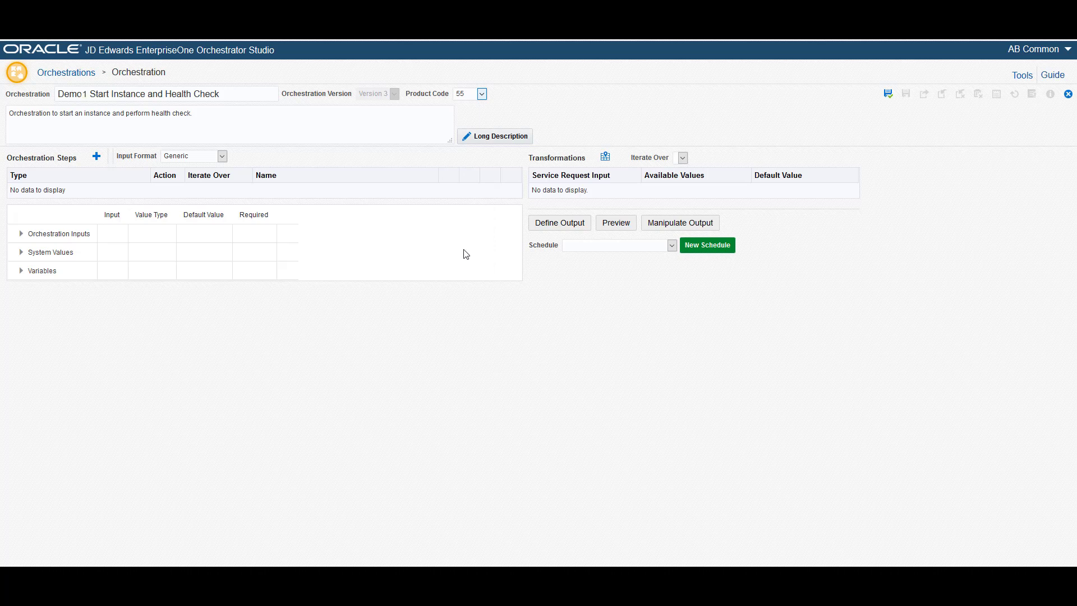
pyautogui.click(96, 159)
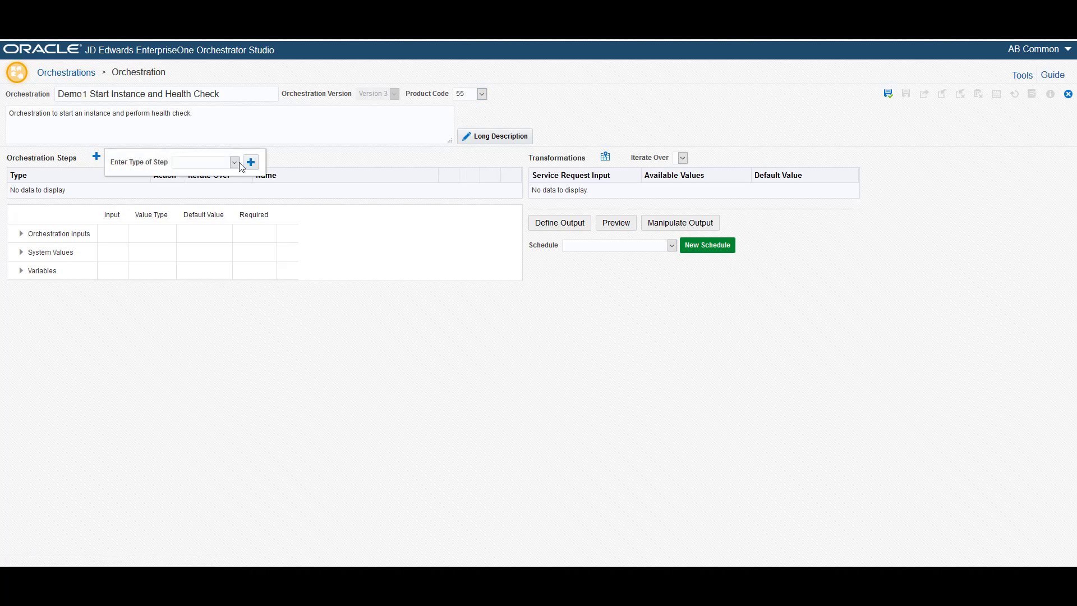
# Step: Add the Demo Instance State service request as the first orchestration step
pyautogui.click(235, 163)
pyautogui.click(223, 214)
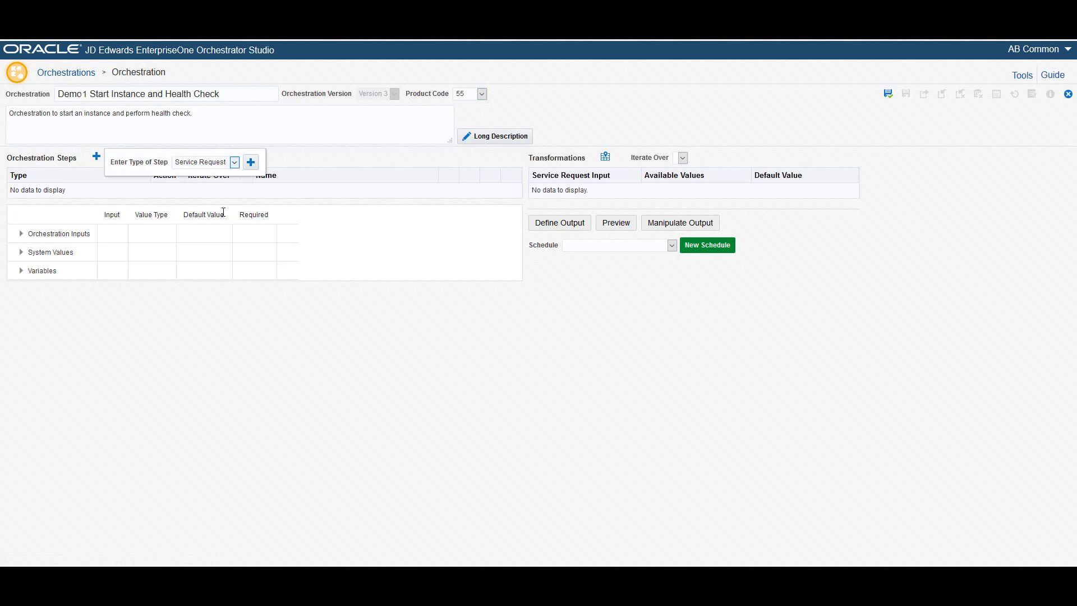
pyautogui.click(251, 163)
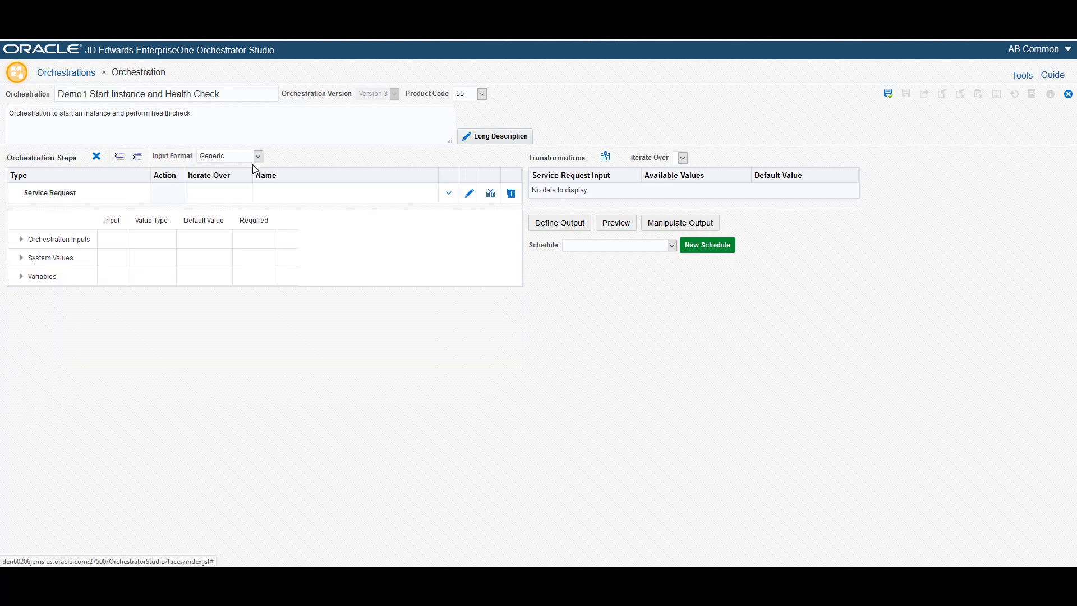
pyautogui.click(448, 194)
pyautogui.click(480, 203)
pyautogui.write('Demo')
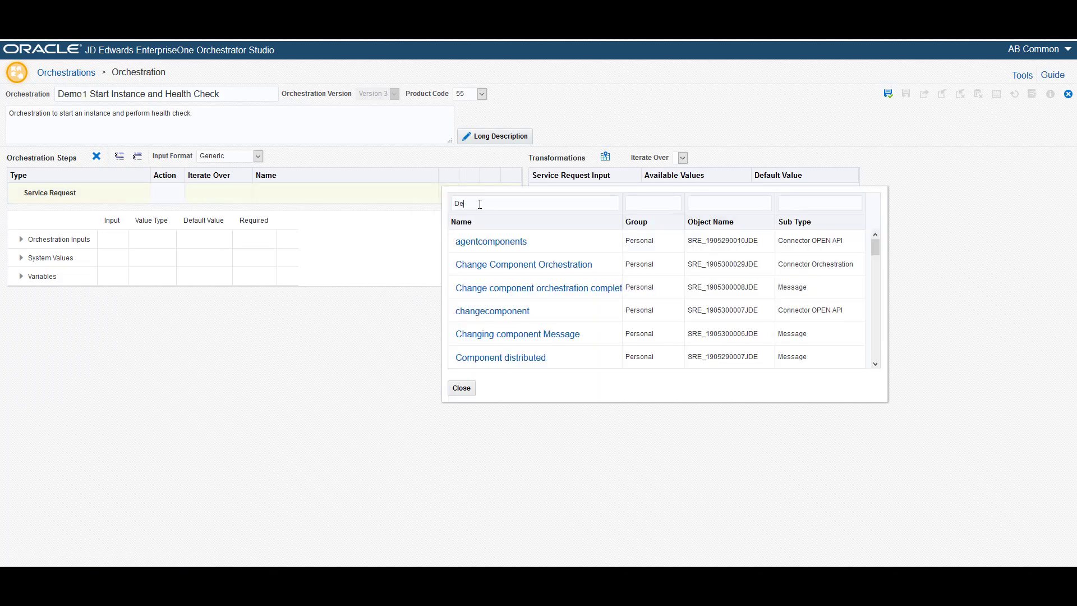
pyautogui.press('Return')
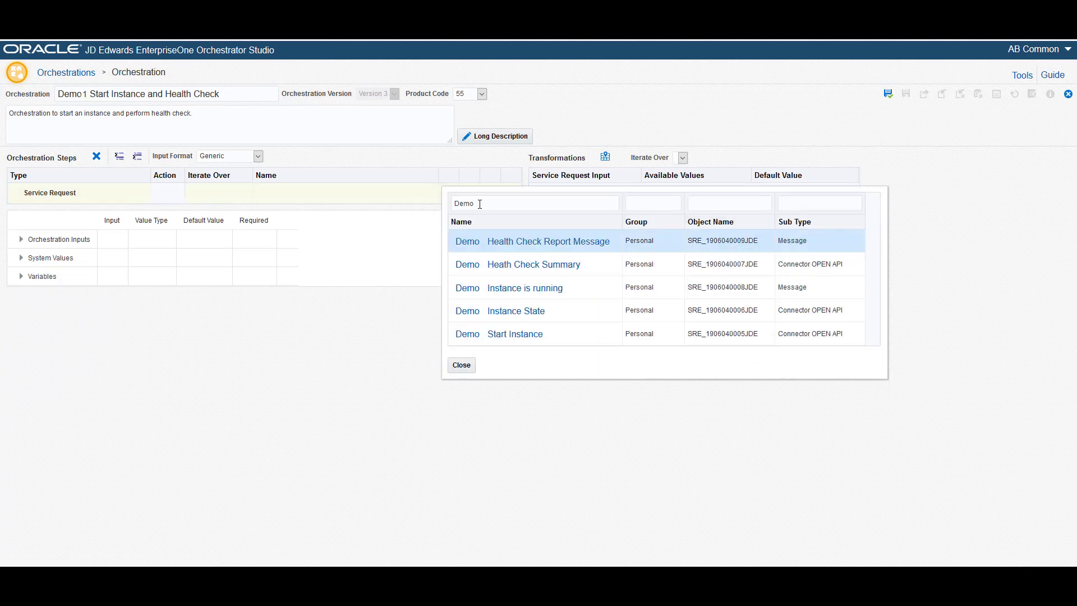
pyautogui.click(514, 311)
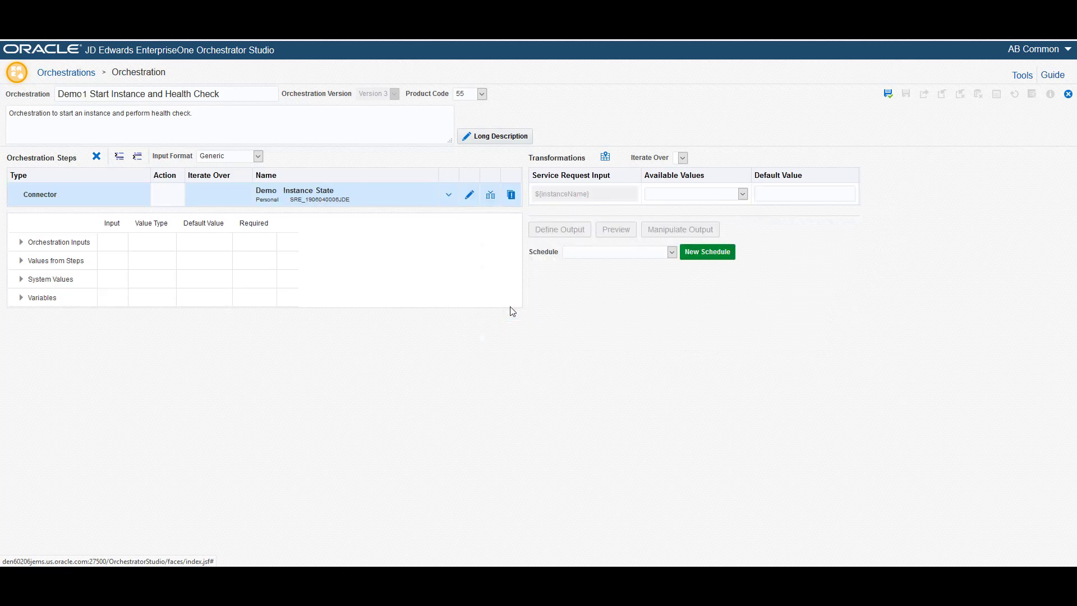
# Step: Add the Demo Check Instance State rule after the connector
pyautogui.click(140, 162)
pyautogui.click(275, 162)
pyautogui.click(273, 203)
pyautogui.click(294, 165)
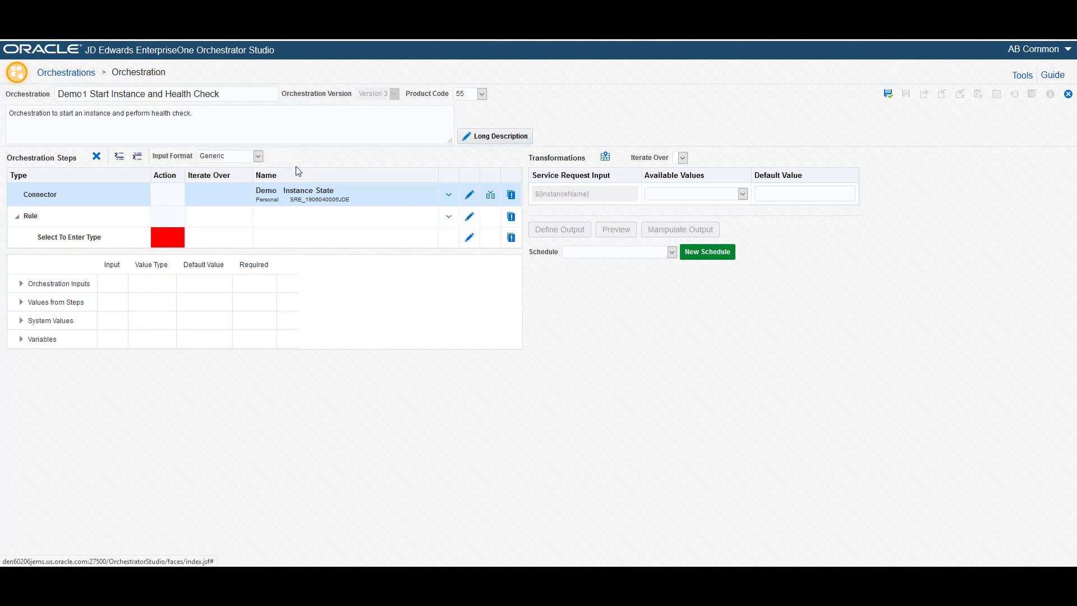
pyautogui.click(449, 218)
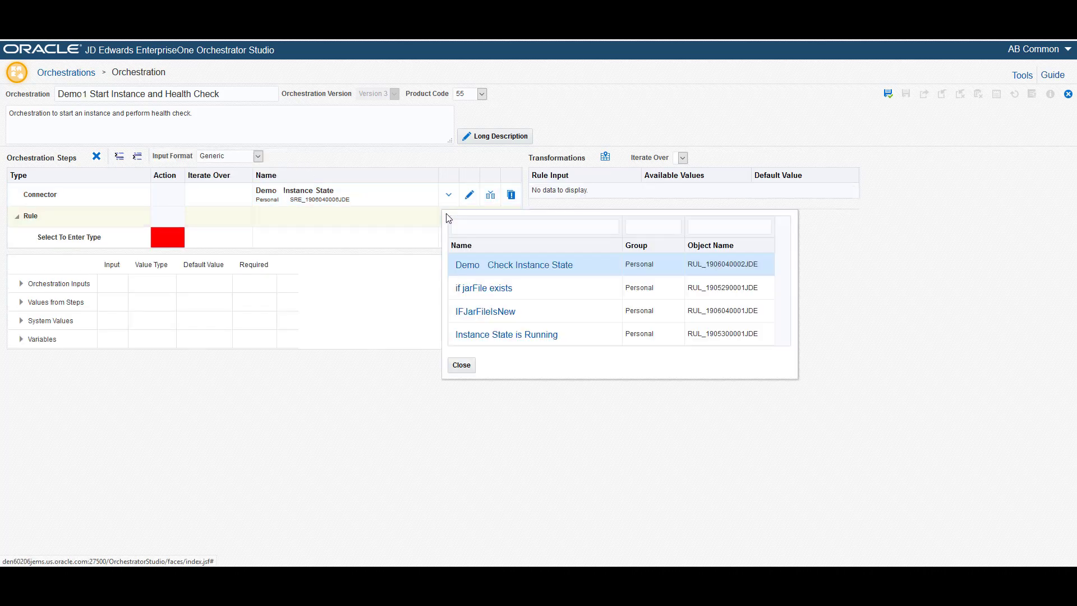
pyautogui.click(482, 273)
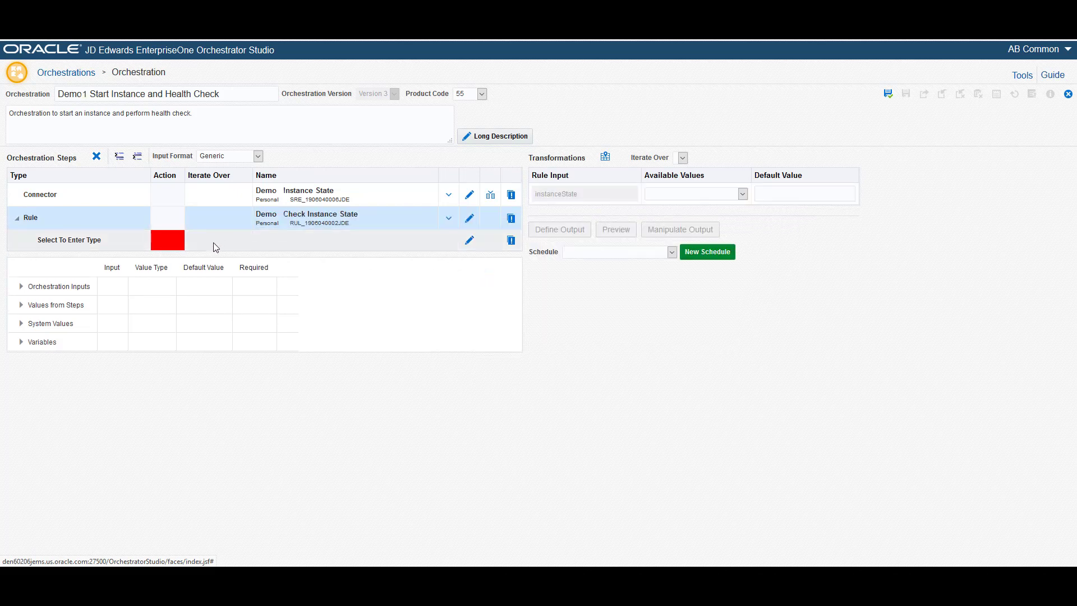
# Step: Add Demo Instance is running as a service request on the rule's True branch
pyautogui.click(175, 247)
pyautogui.click(176, 244)
pyautogui.click(168, 268)
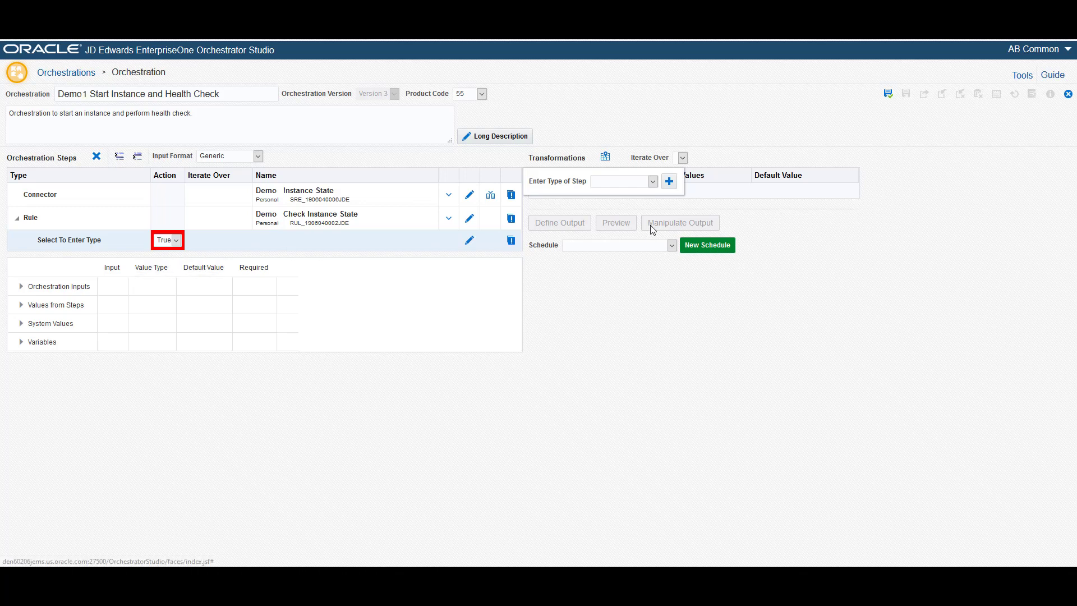
pyautogui.click(654, 183)
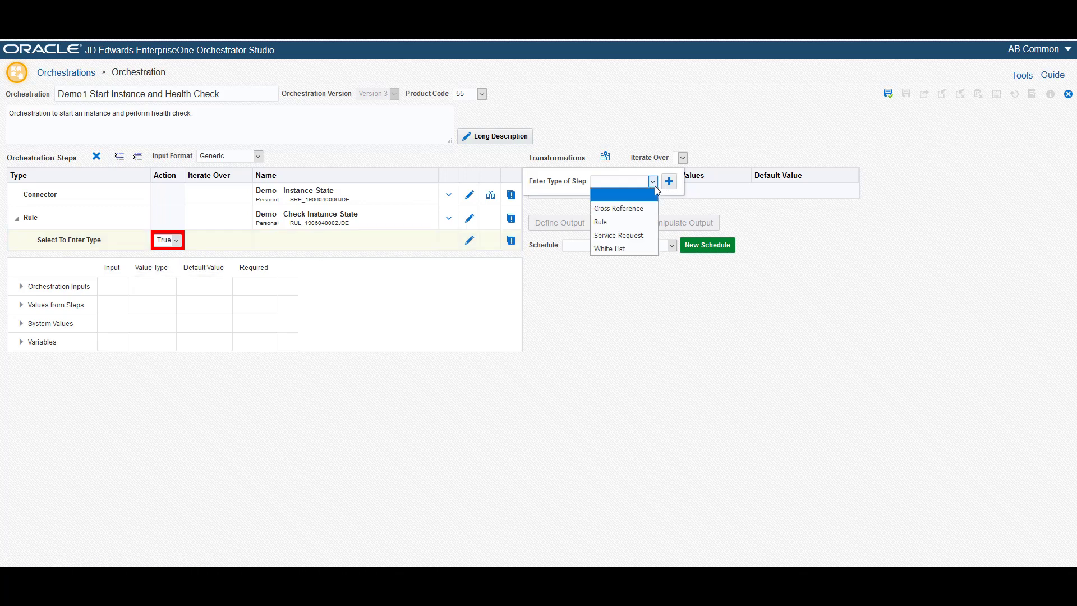
pyautogui.click(644, 236)
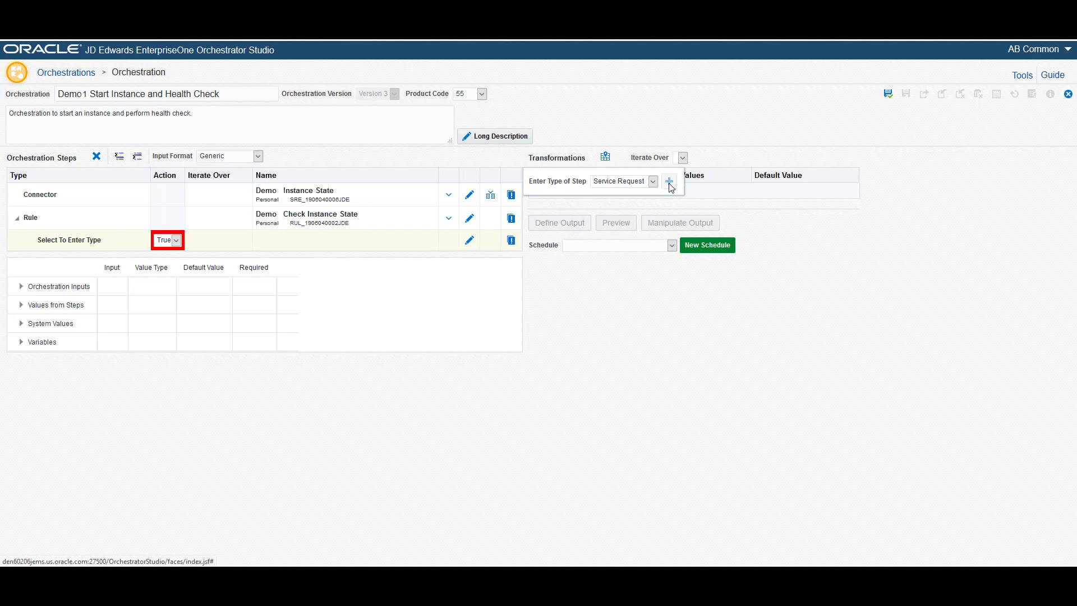
pyautogui.click(669, 182)
pyautogui.click(452, 243)
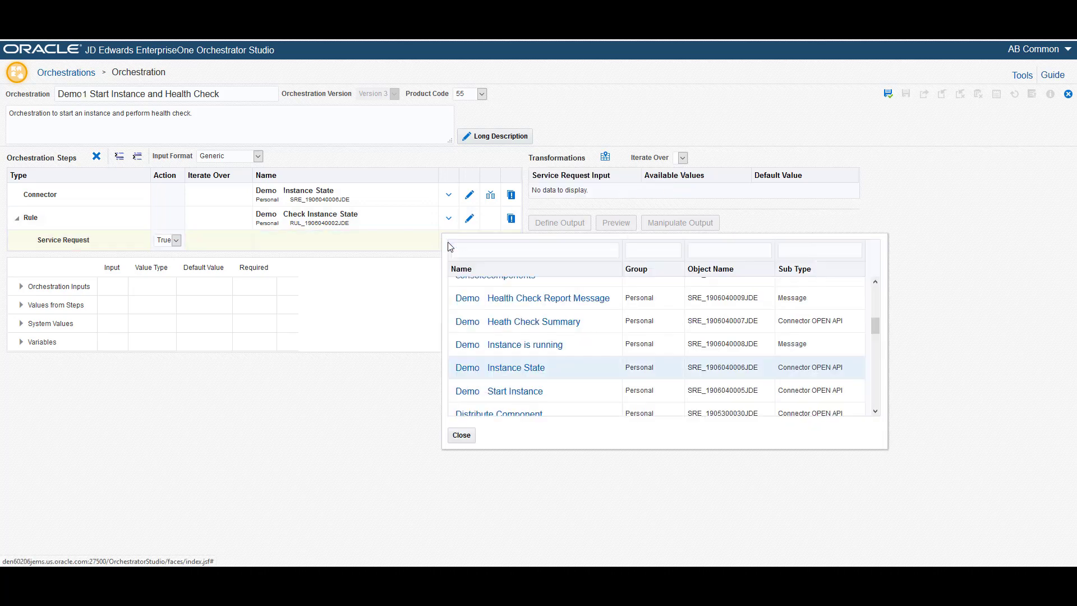
pyautogui.click(483, 350)
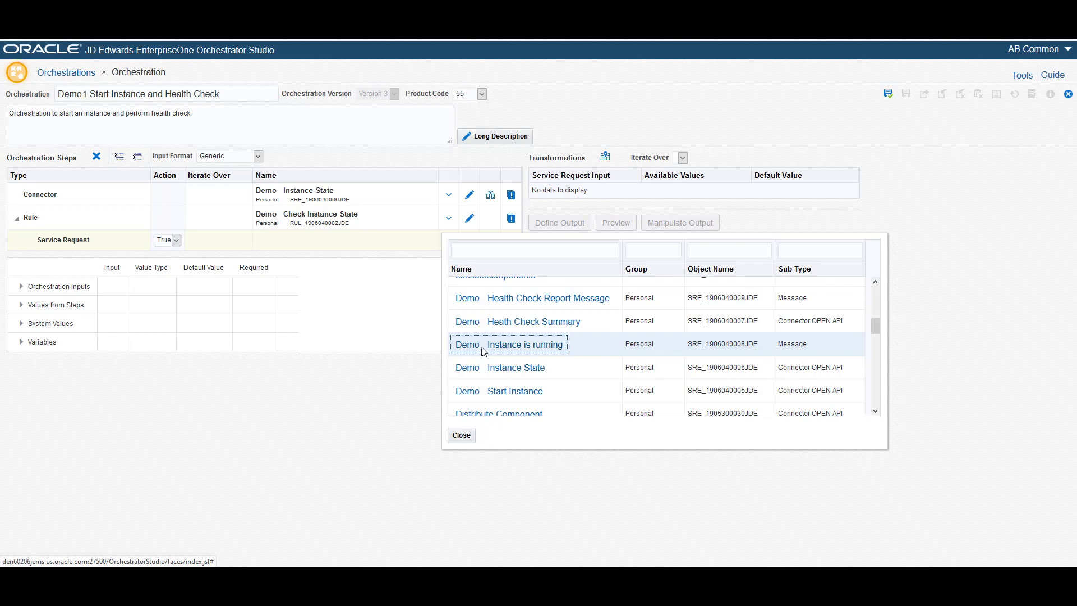
pyautogui.doubleClick(484, 350)
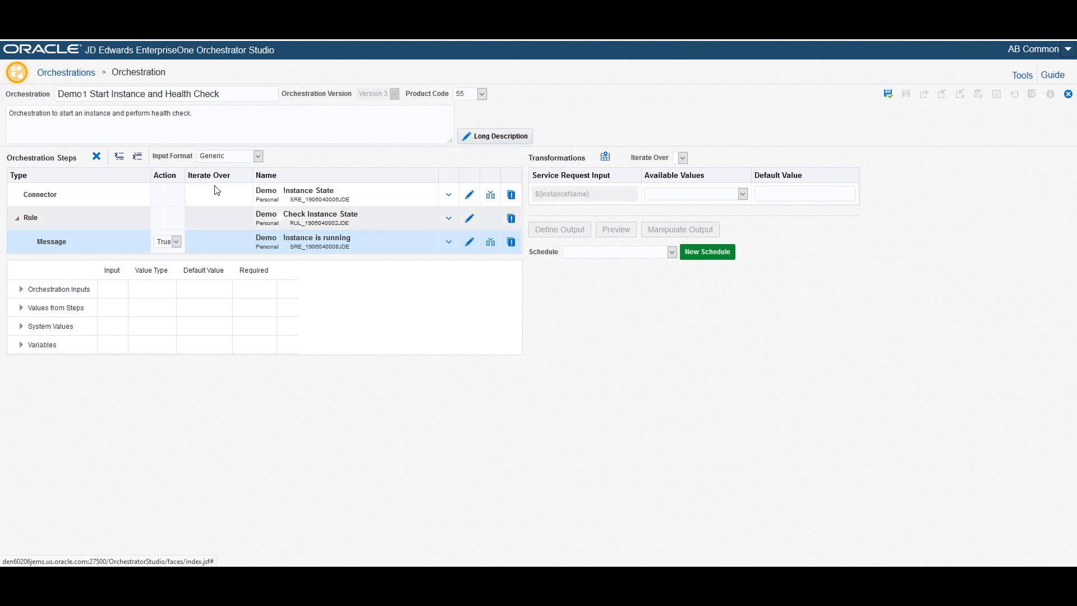
pyautogui.click(138, 157)
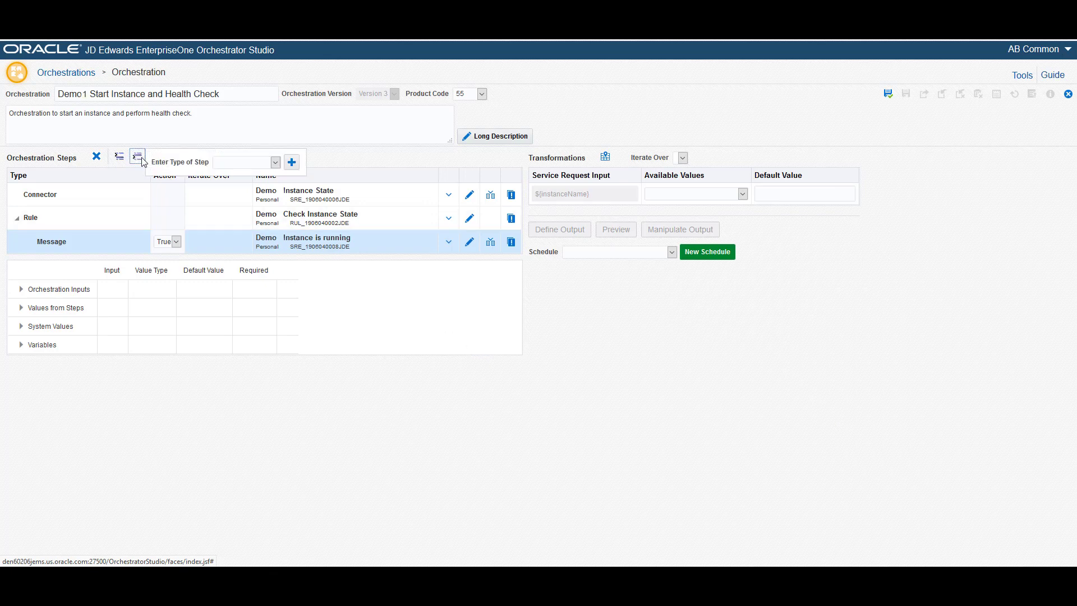
# Step: Add Demo Start Instance as a service request on the rule's False branch
pyautogui.click(275, 162)
pyautogui.click(238, 214)
pyautogui.click(291, 162)
pyautogui.click(176, 264)
pyautogui.click(178, 310)
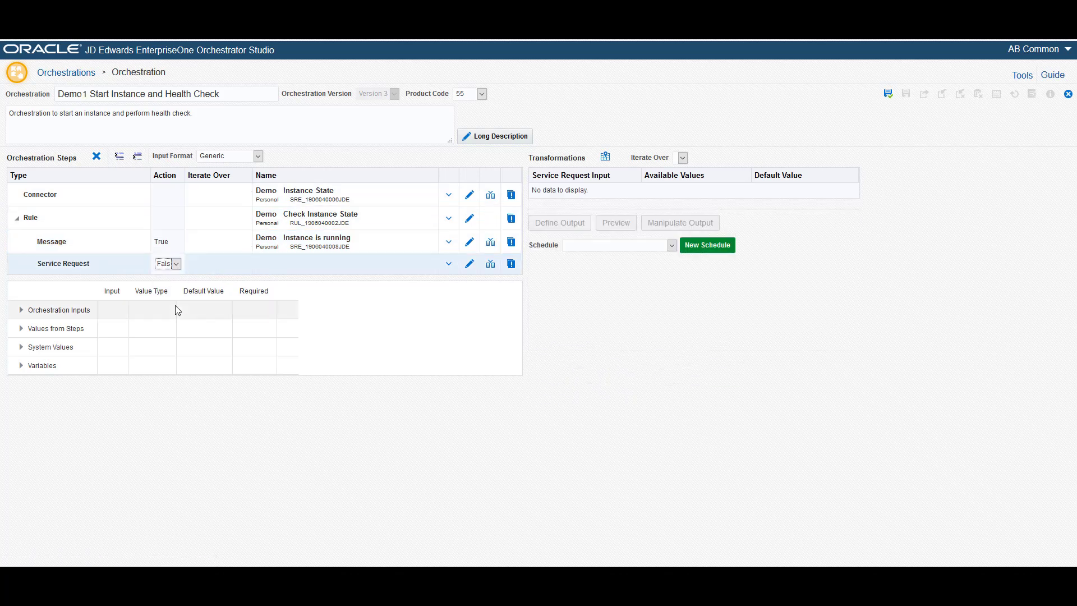
pyautogui.click(448, 264)
pyautogui.click(498, 417)
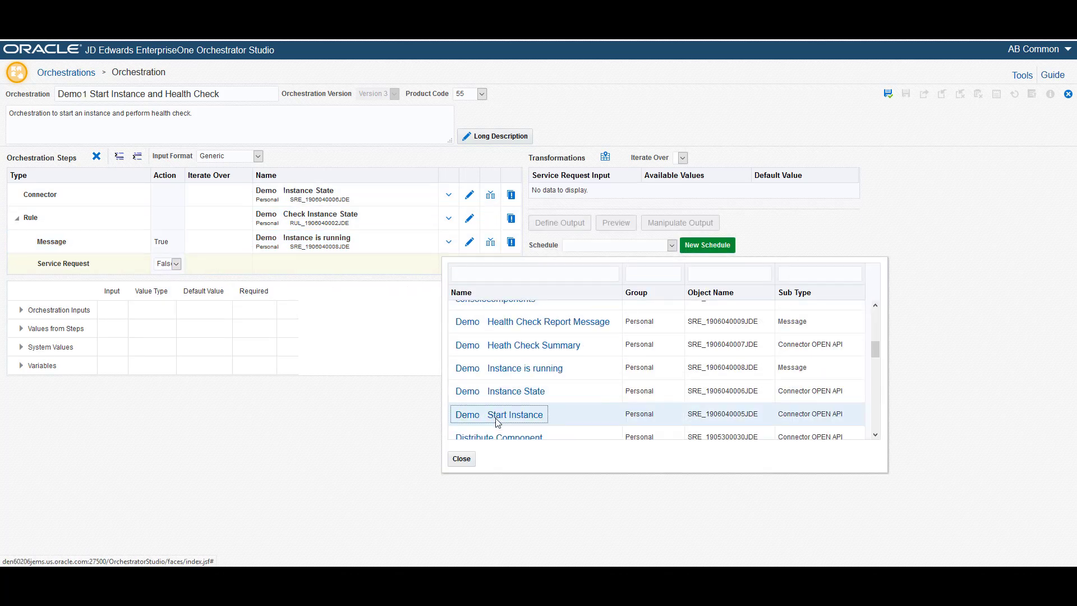
# Step: Add Demo Heath Check Summary as another False-branch service request step
pyautogui.click(138, 157)
pyautogui.click(268, 162)
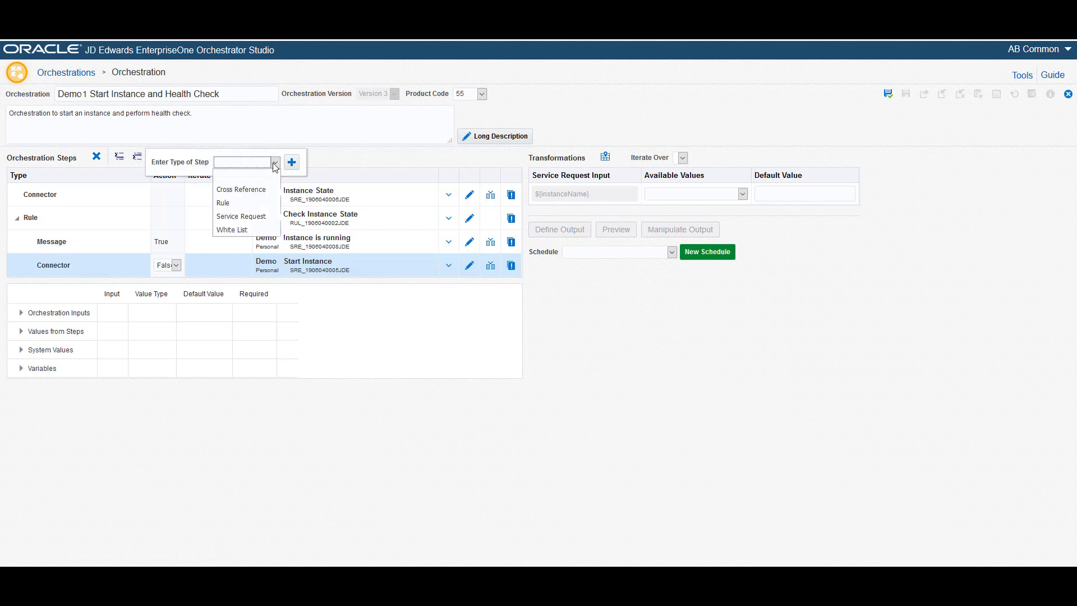
pyautogui.click(264, 213)
pyautogui.click(291, 162)
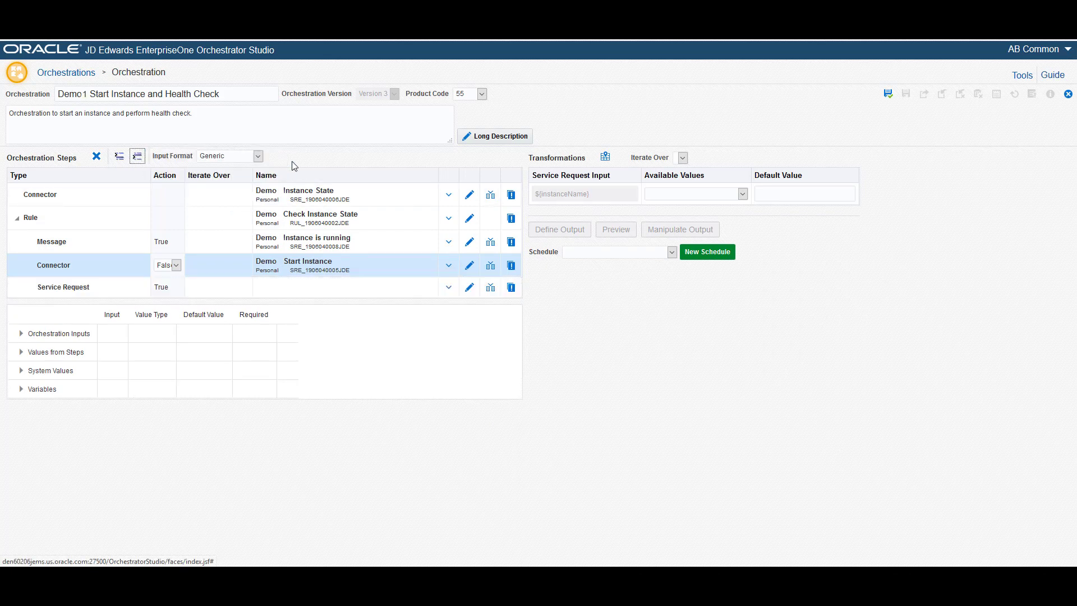
pyautogui.click(168, 287)
pyautogui.click(176, 287)
pyautogui.click(164, 328)
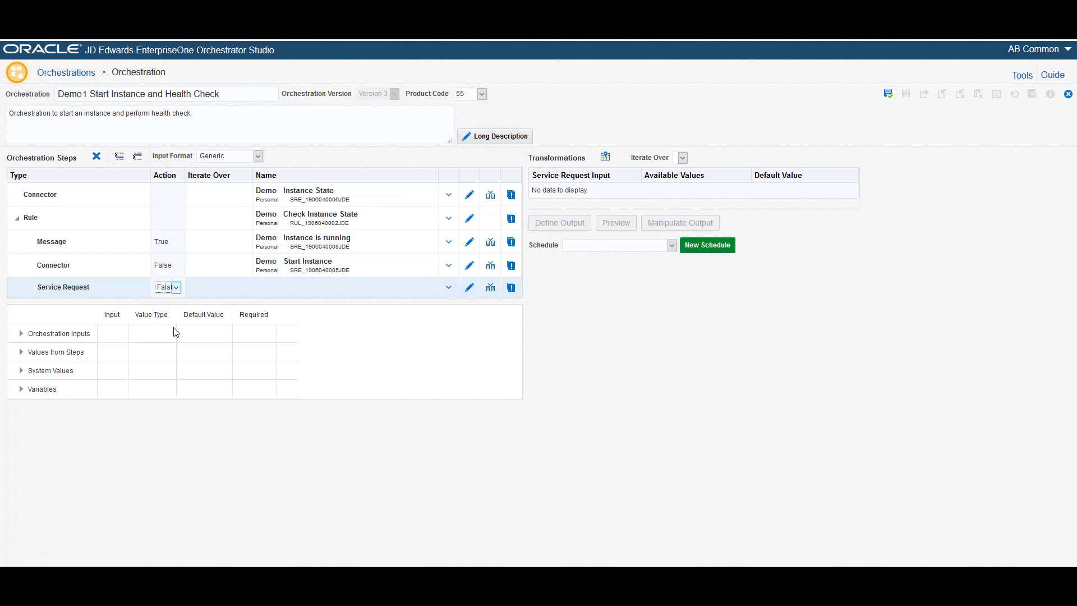
pyautogui.click(449, 288)
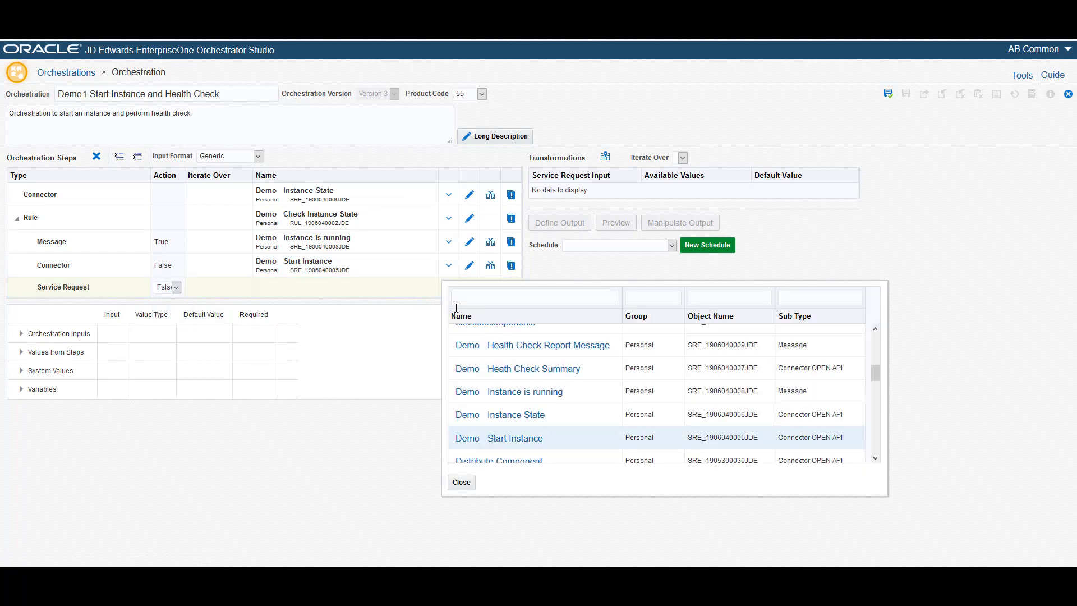
pyautogui.click(468, 371)
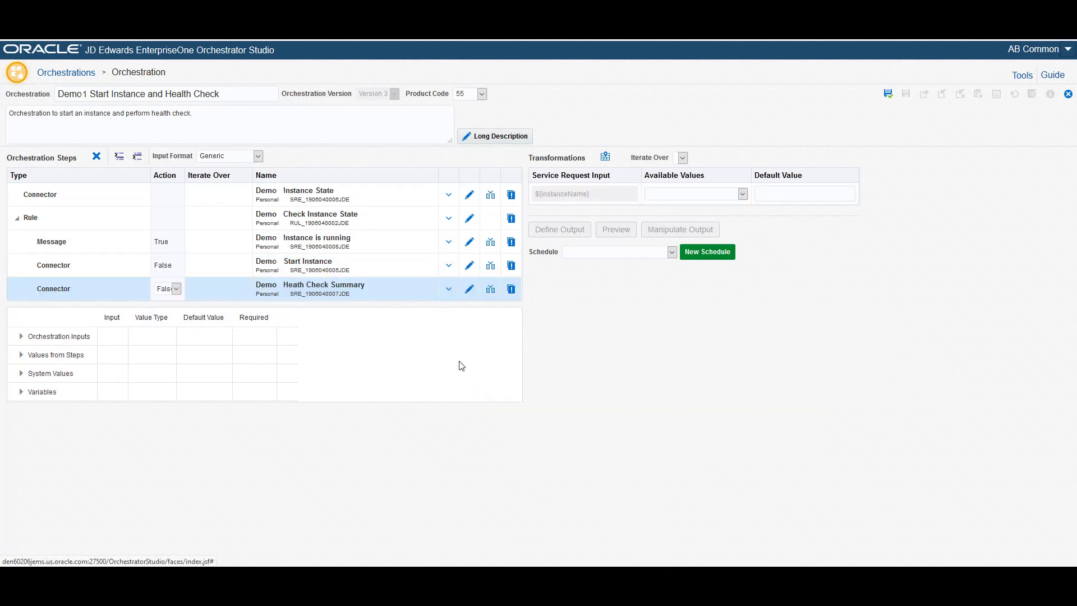
# Step: Add Health Check Report Message as the final False-branch step and expand Orchestration Inputs
pyautogui.click(136, 156)
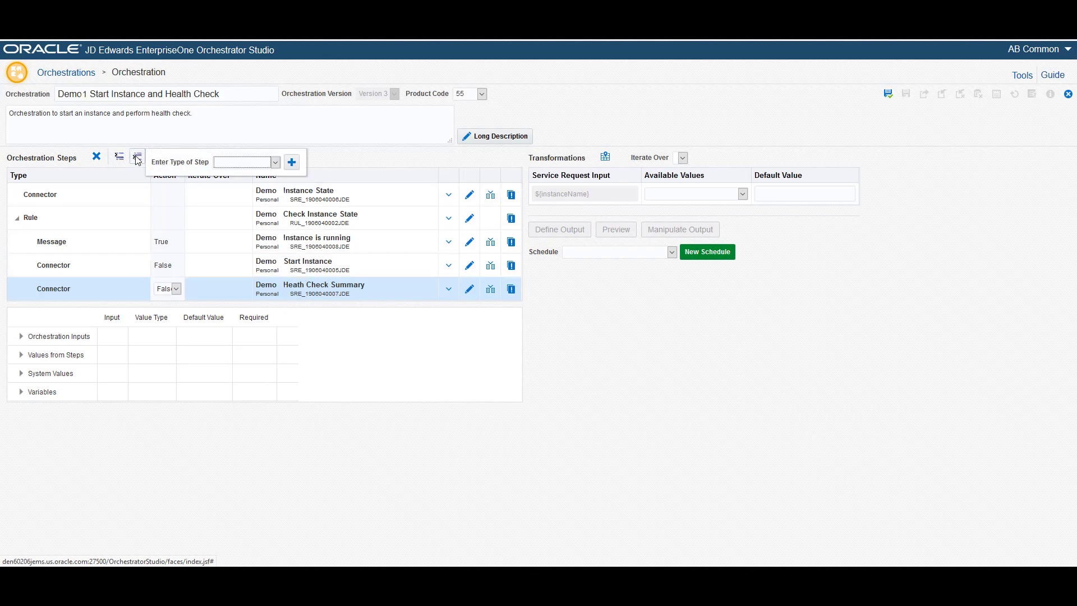
pyautogui.click(268, 163)
pyautogui.click(241, 215)
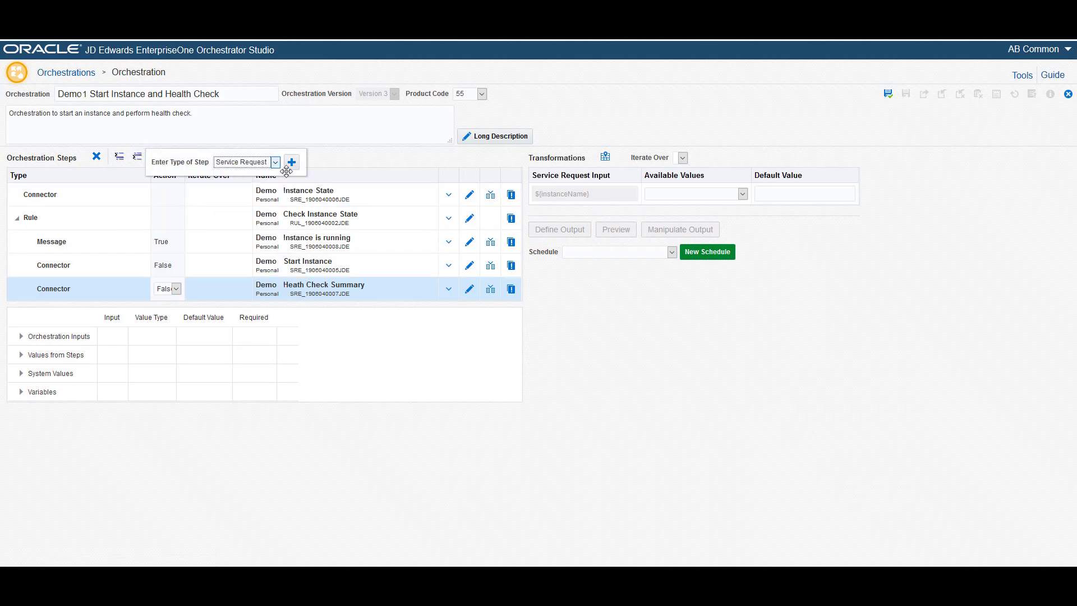
pyautogui.click(291, 162)
pyautogui.click(163, 310)
pyautogui.click(176, 311)
pyautogui.click(164, 348)
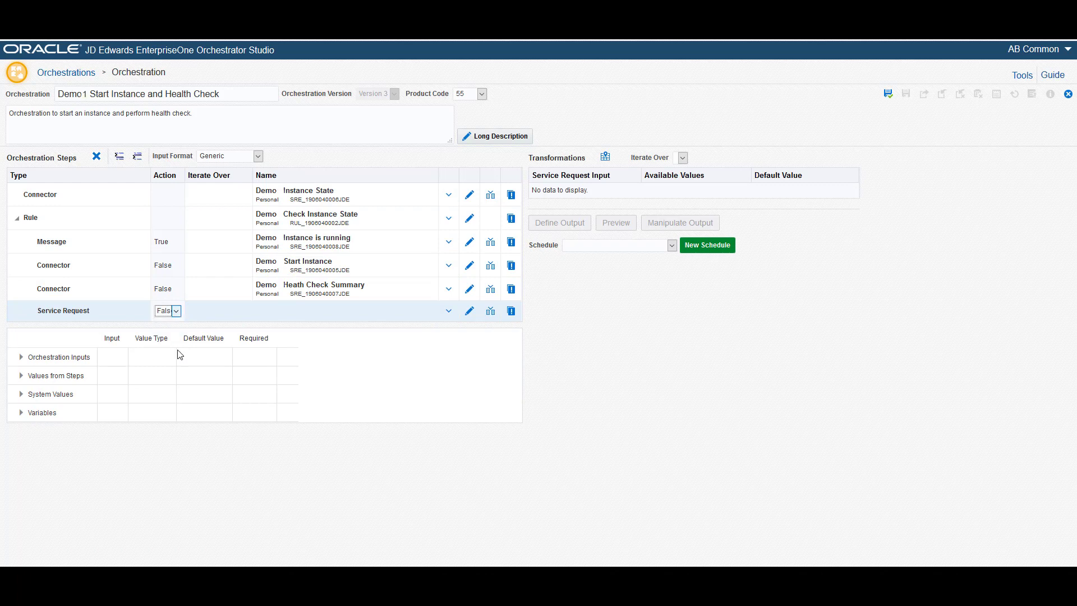
pyautogui.click(448, 311)
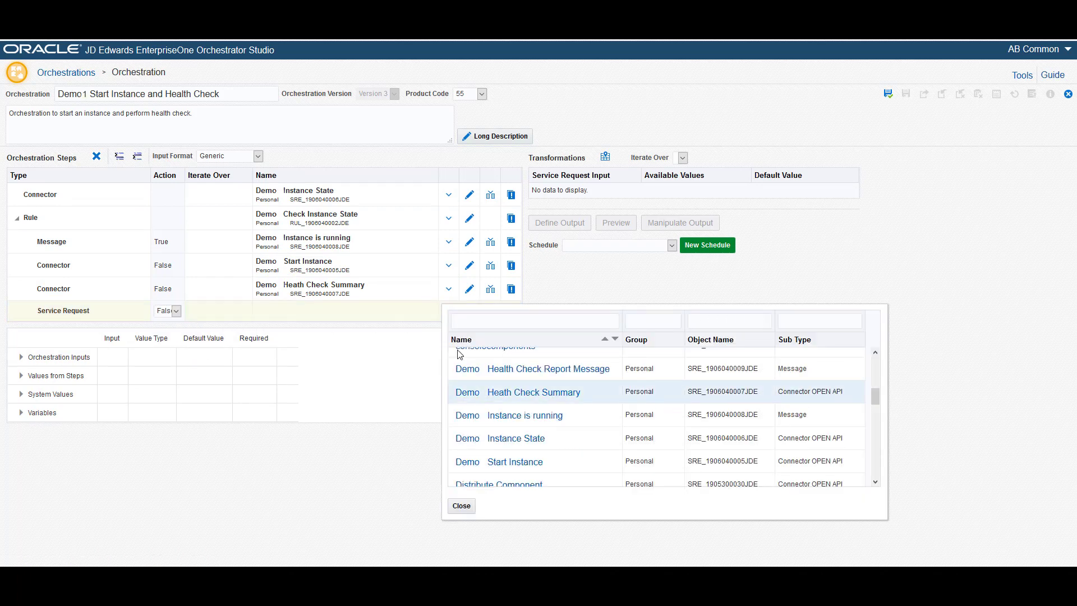
pyautogui.click(468, 369)
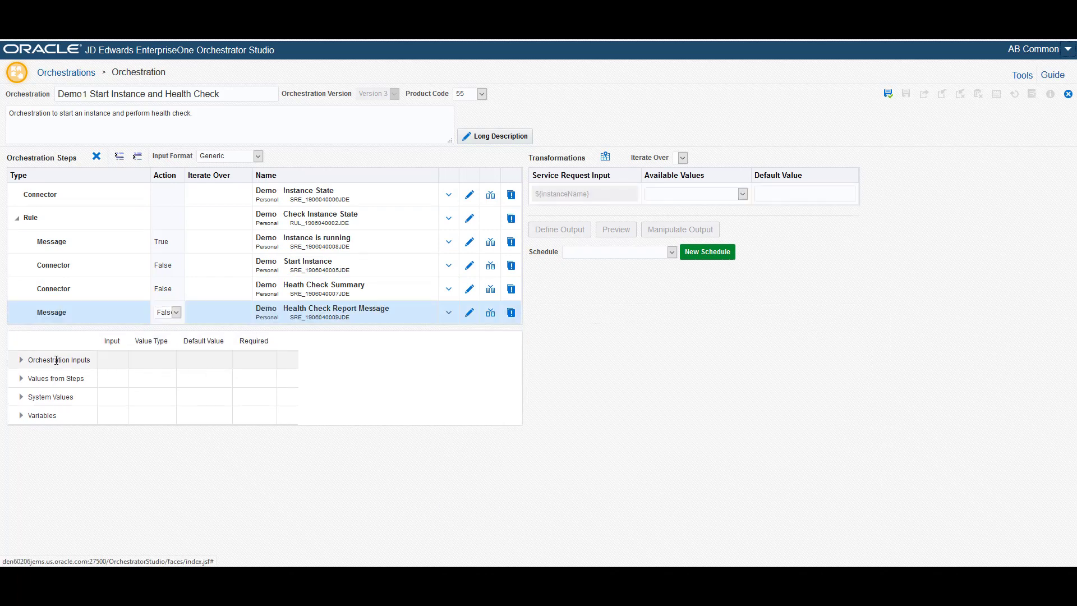
pyautogui.click(21, 361)
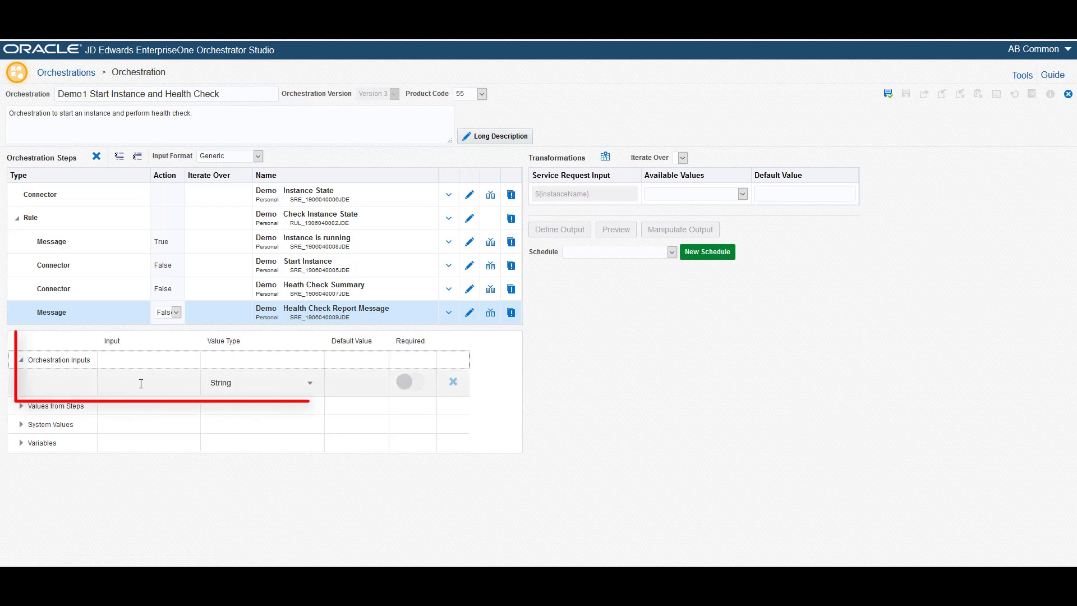
# Step: Name the new String orchestration input instanceName and select the Instance State step
pyautogui.click(140, 383)
pyautogui.write('instanceName')
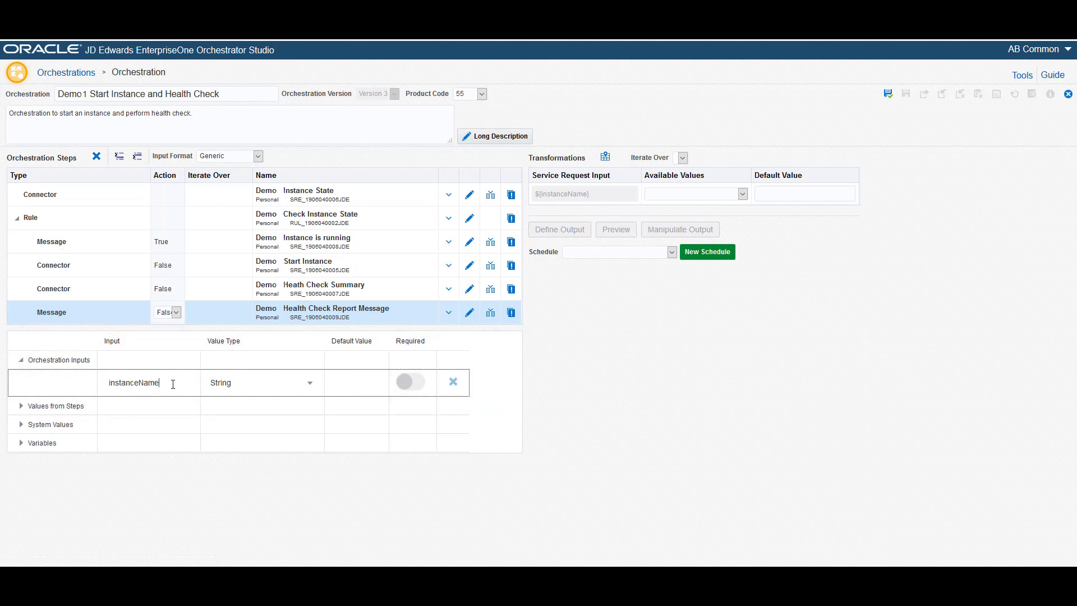
pyautogui.click(172, 384)
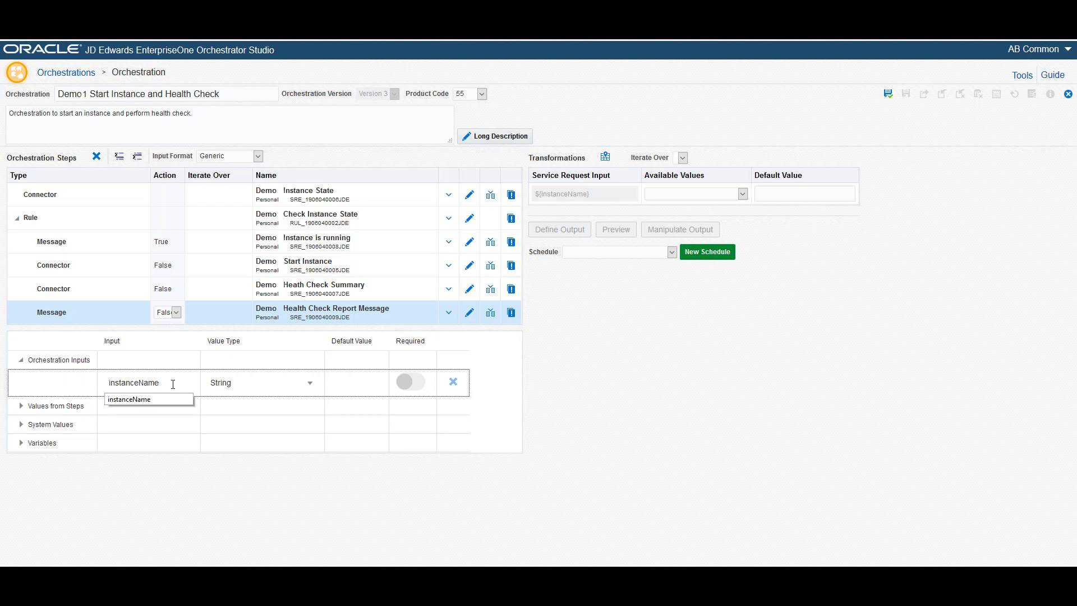
pyautogui.click(122, 197)
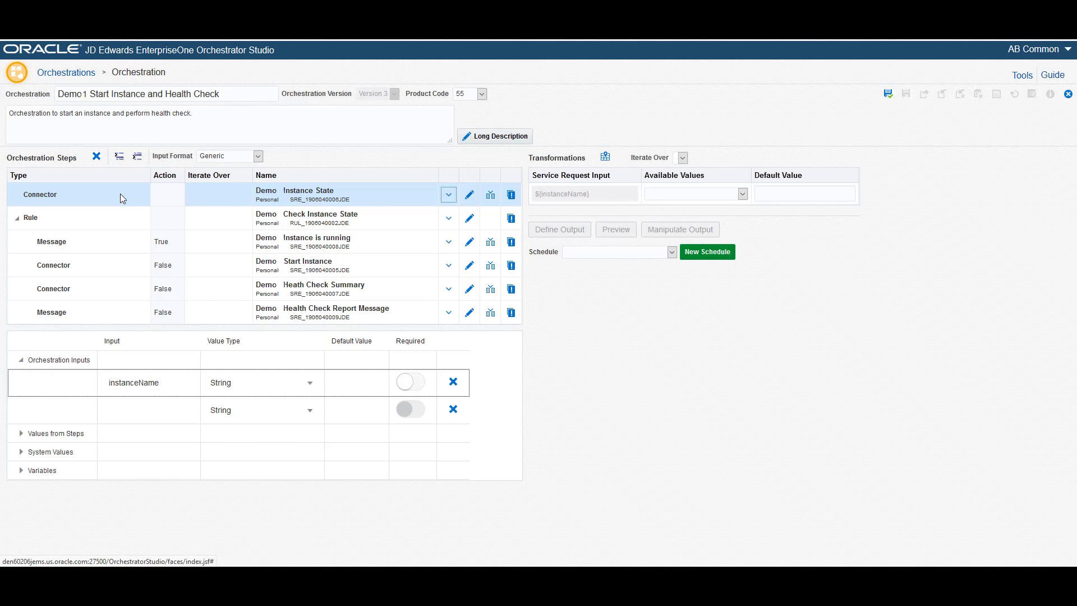
# Step: Map Instance State's input to instanceName and the Check Instance State rule's input to instanceState
pyautogui.click(744, 194)
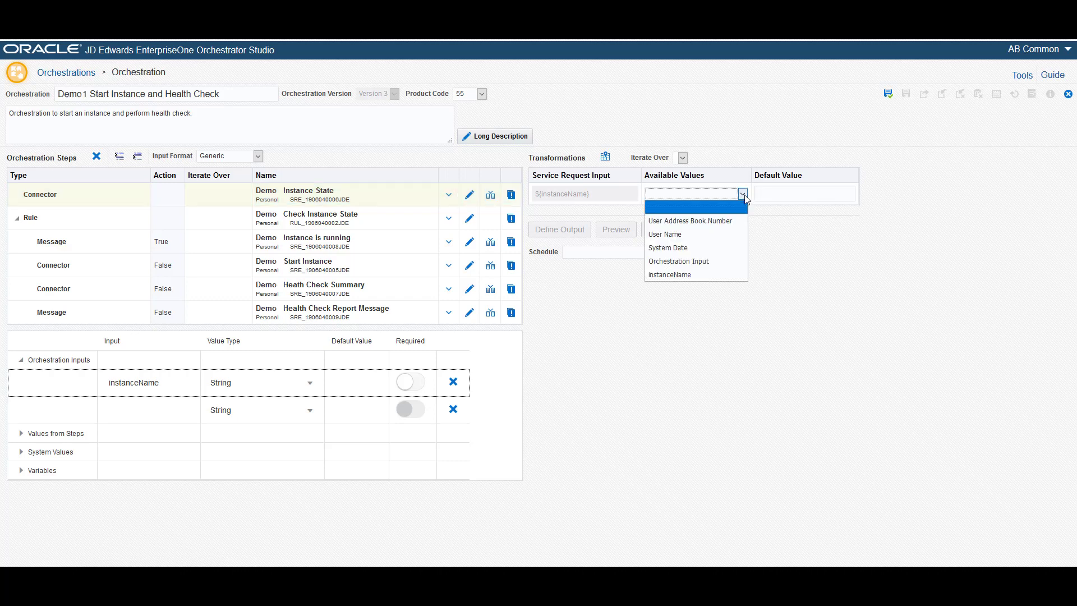
pyautogui.click(733, 275)
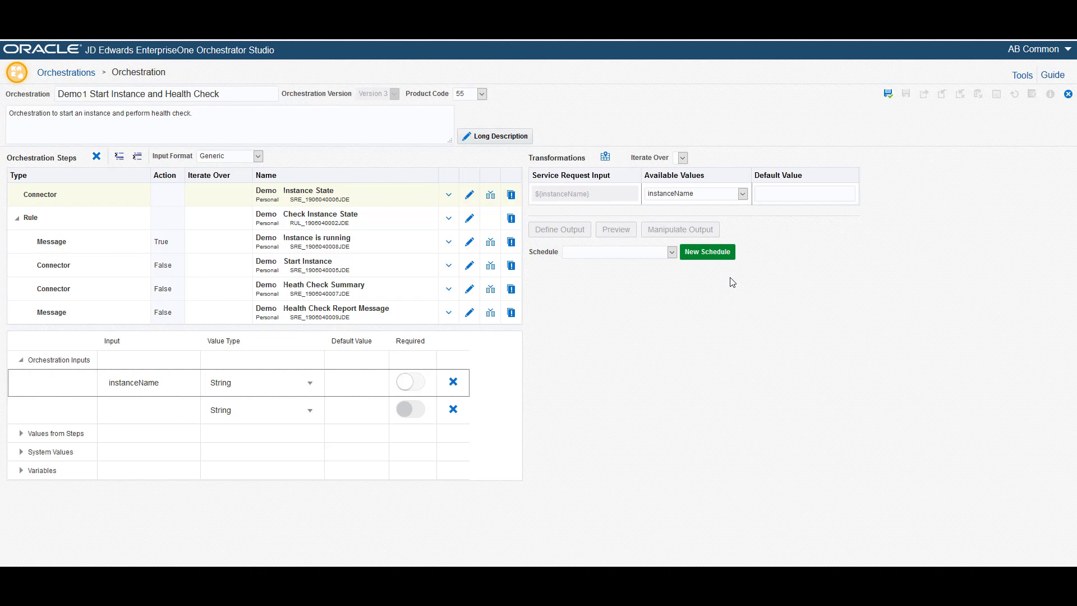
pyautogui.click(344, 218)
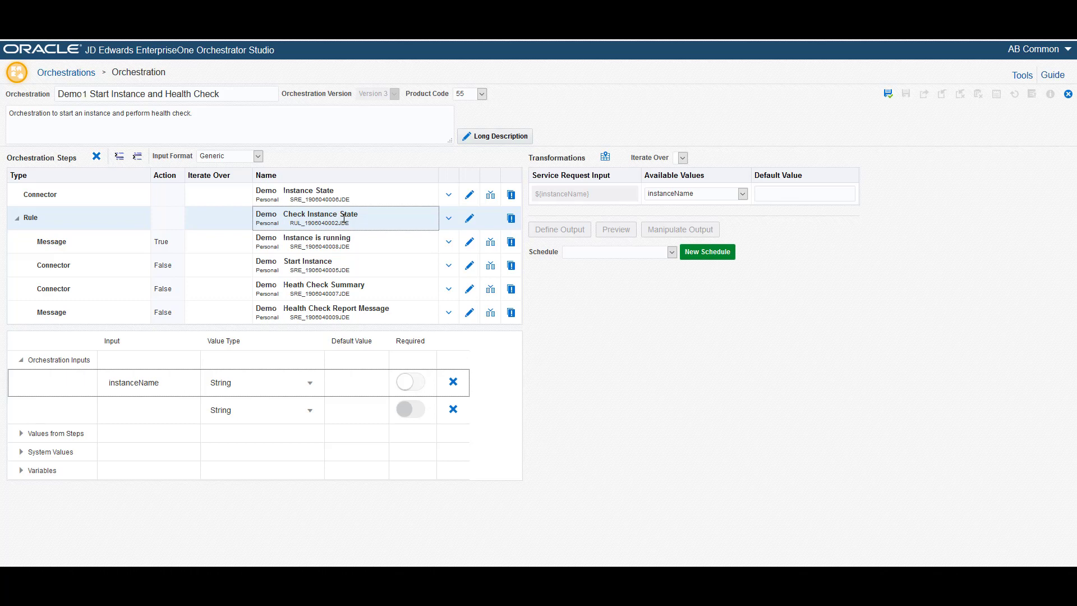
pyautogui.click(344, 218)
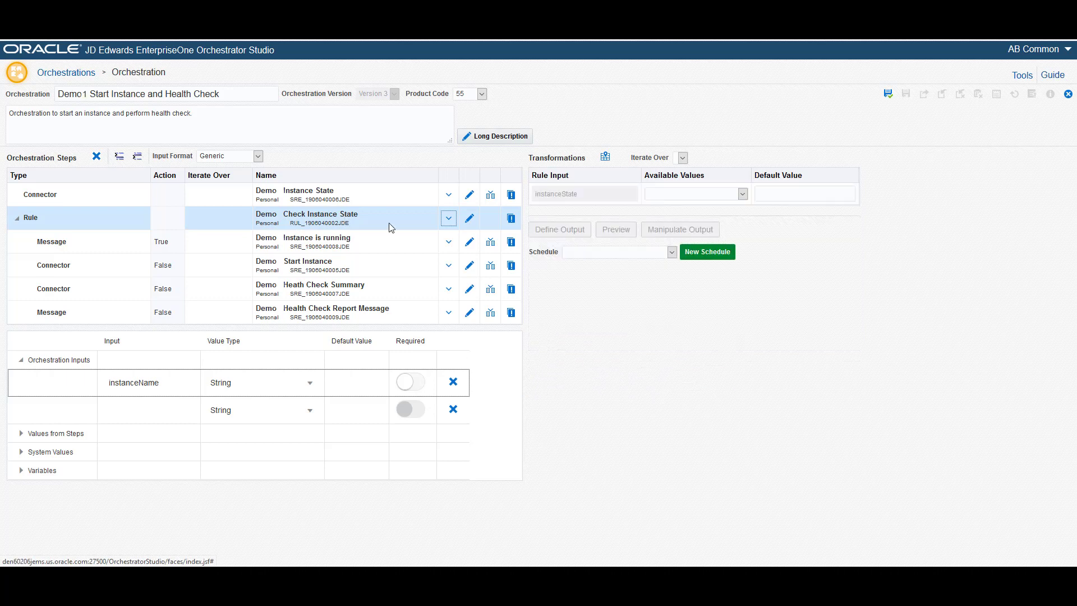
pyautogui.click(743, 193)
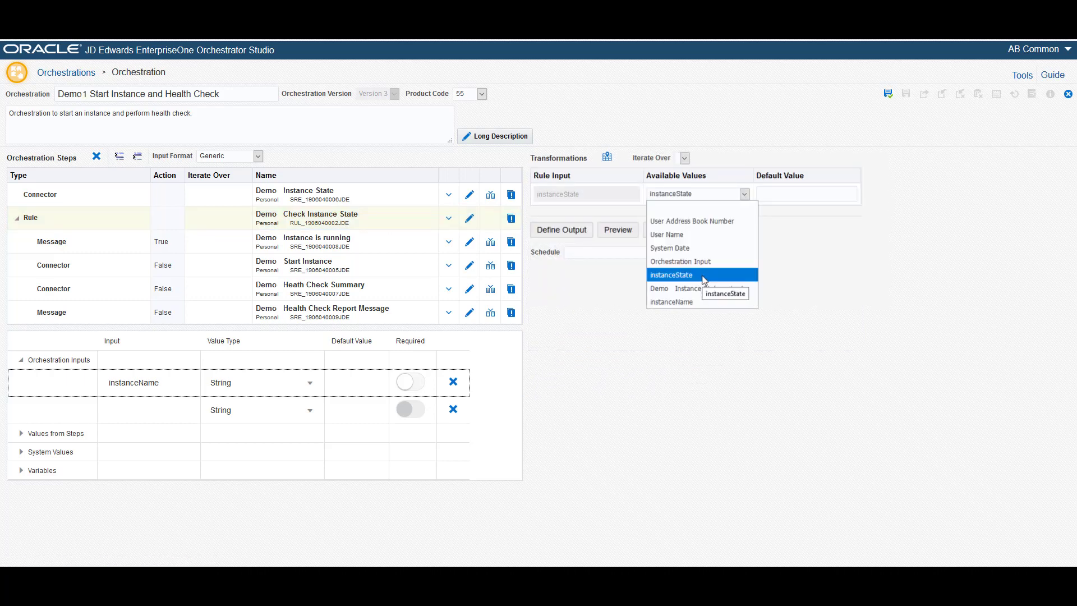
pyautogui.click(703, 276)
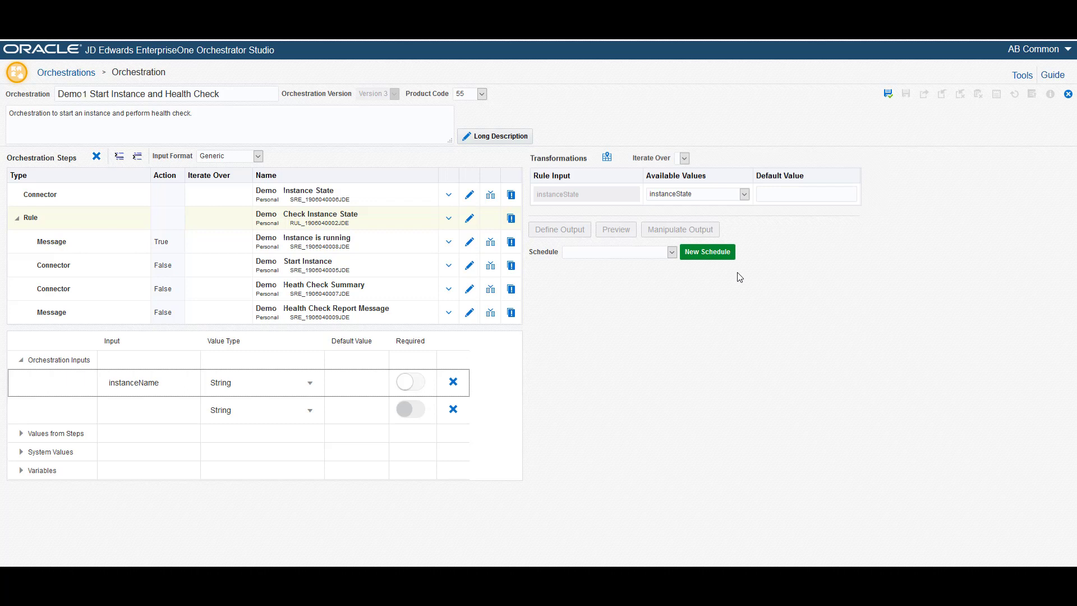
# Step: Map instanceName into the Instance is running, Start Instance and Heath Check Summary steps
pyautogui.click(388, 238)
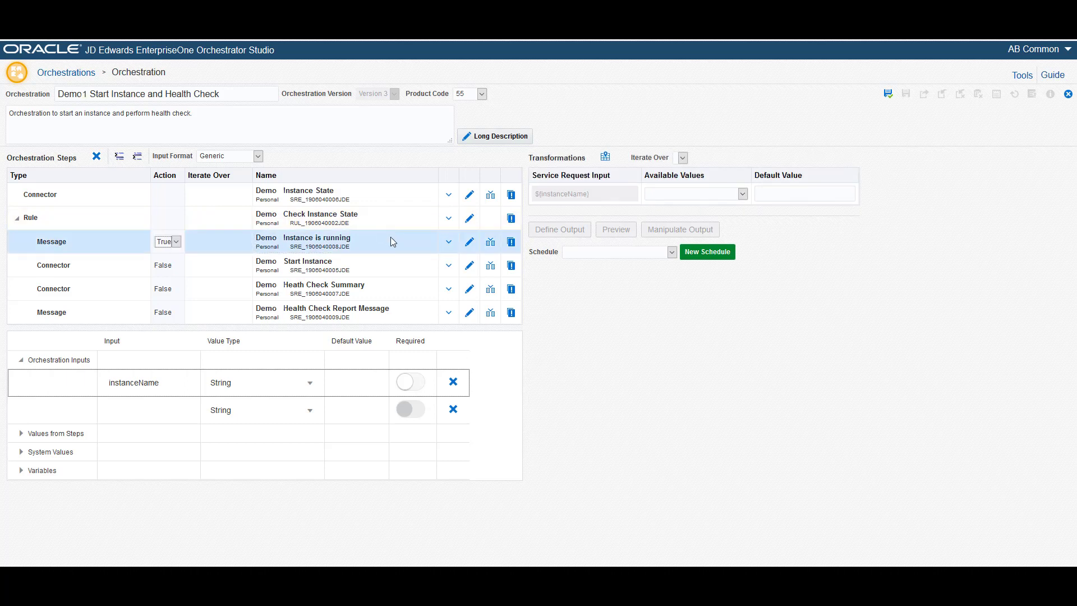
pyautogui.click(741, 195)
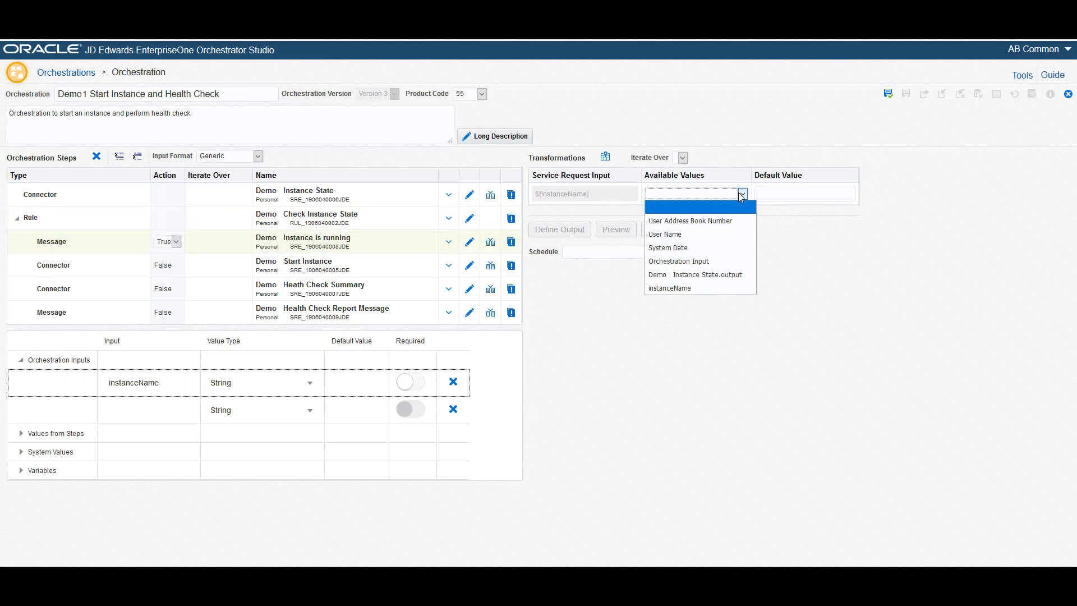
pyautogui.click(713, 288)
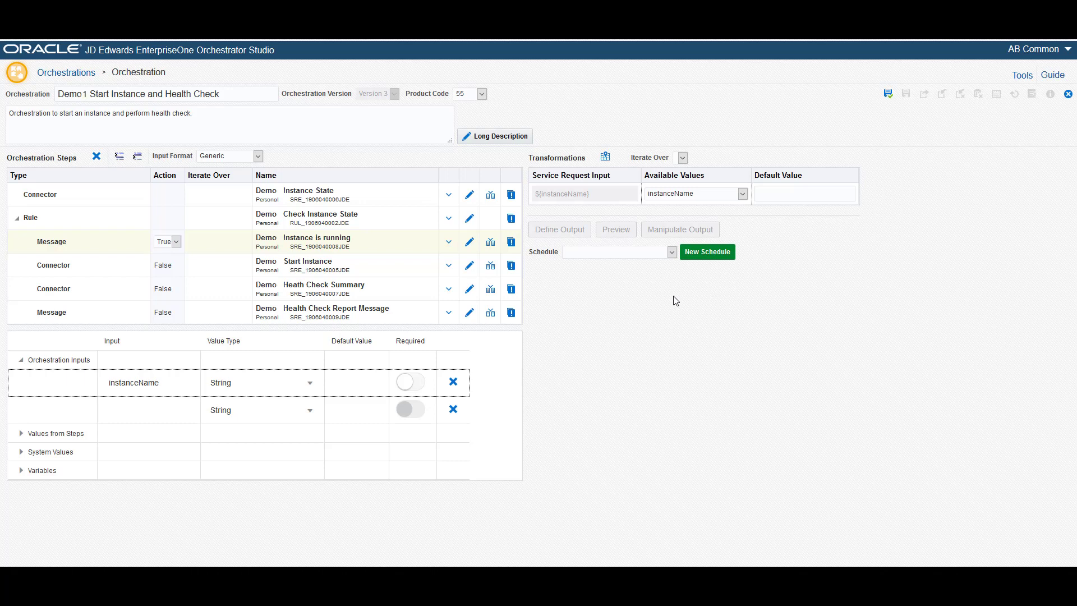
pyautogui.click(416, 280)
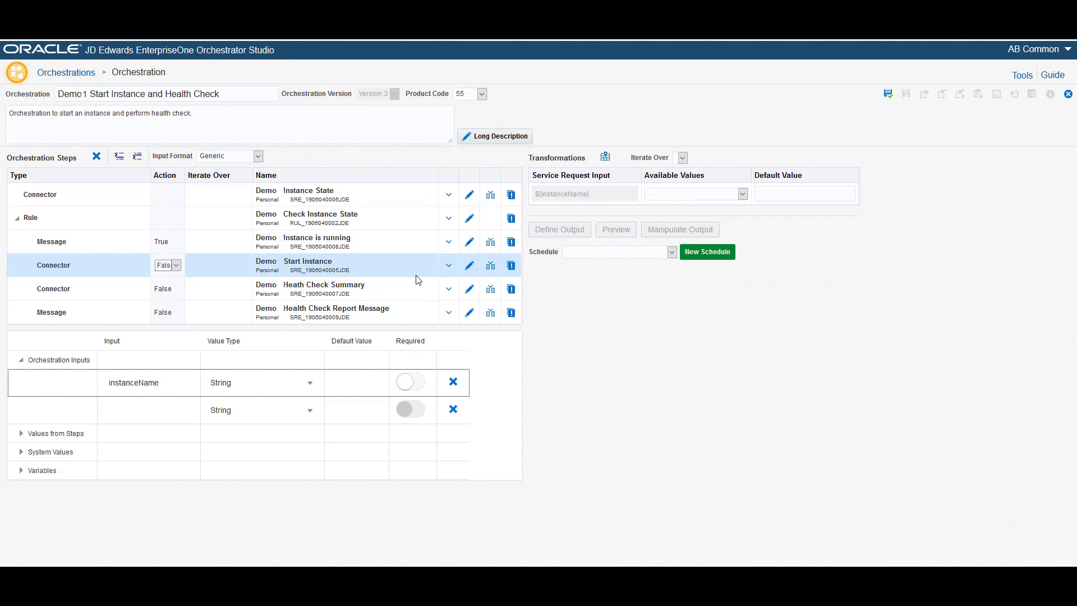
pyautogui.click(742, 194)
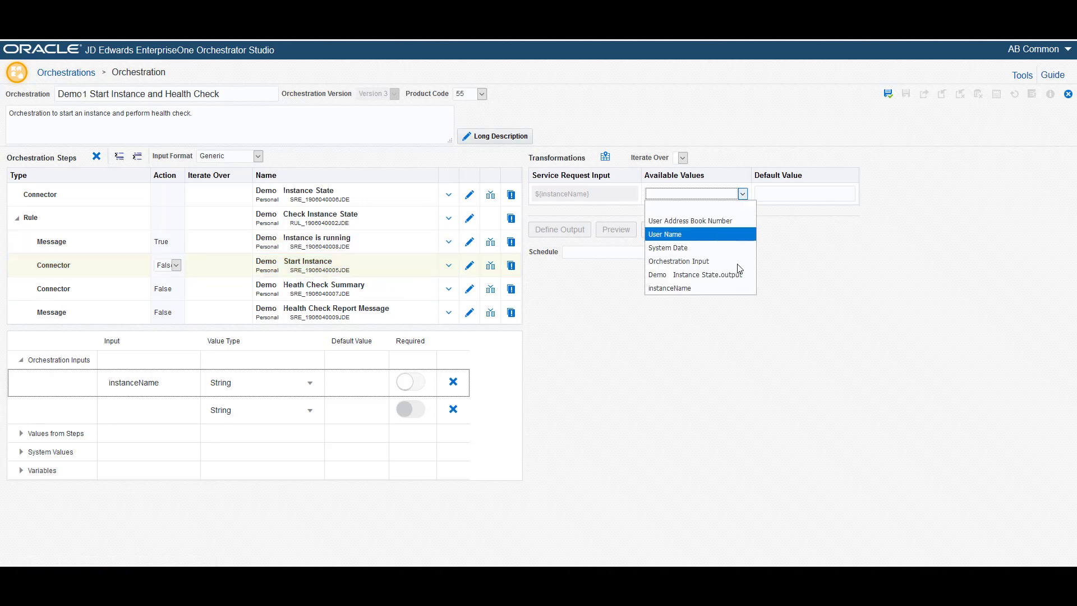
pyautogui.click(729, 288)
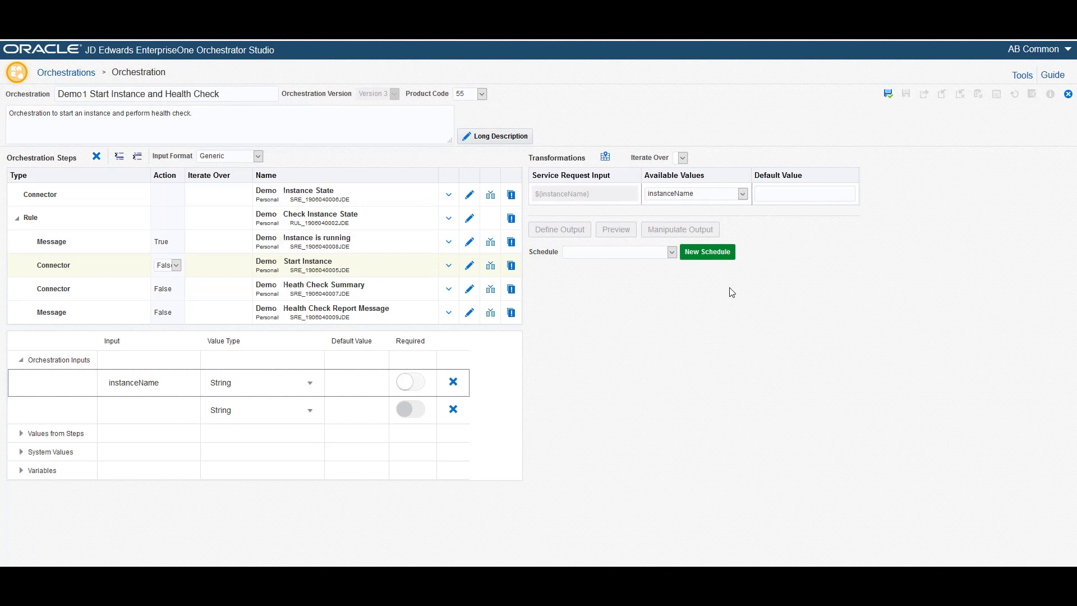
pyautogui.click(425, 292)
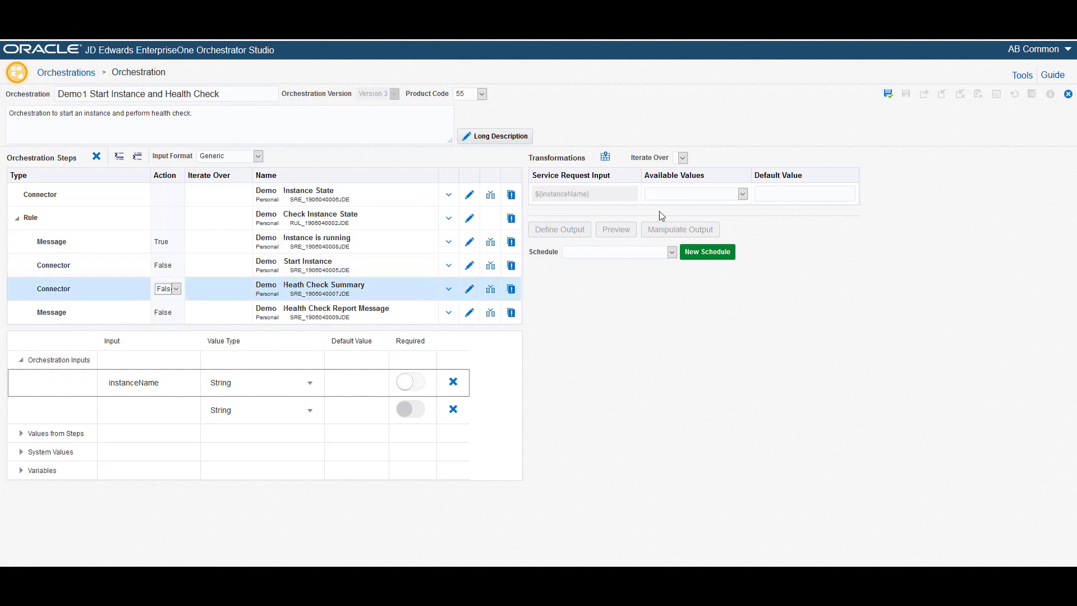
pyautogui.click(742, 195)
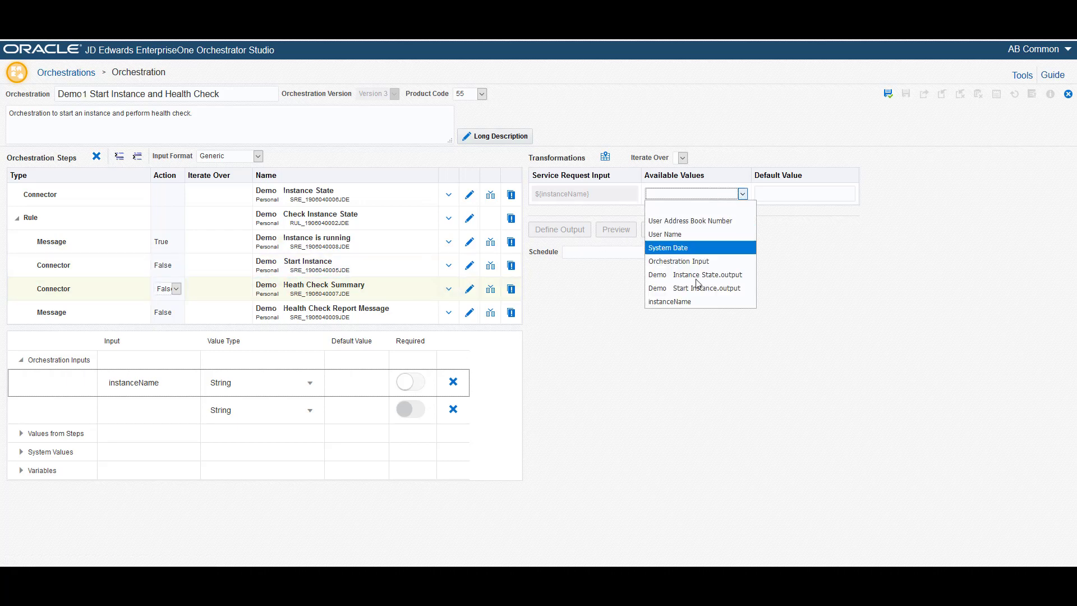
pyautogui.click(678, 301)
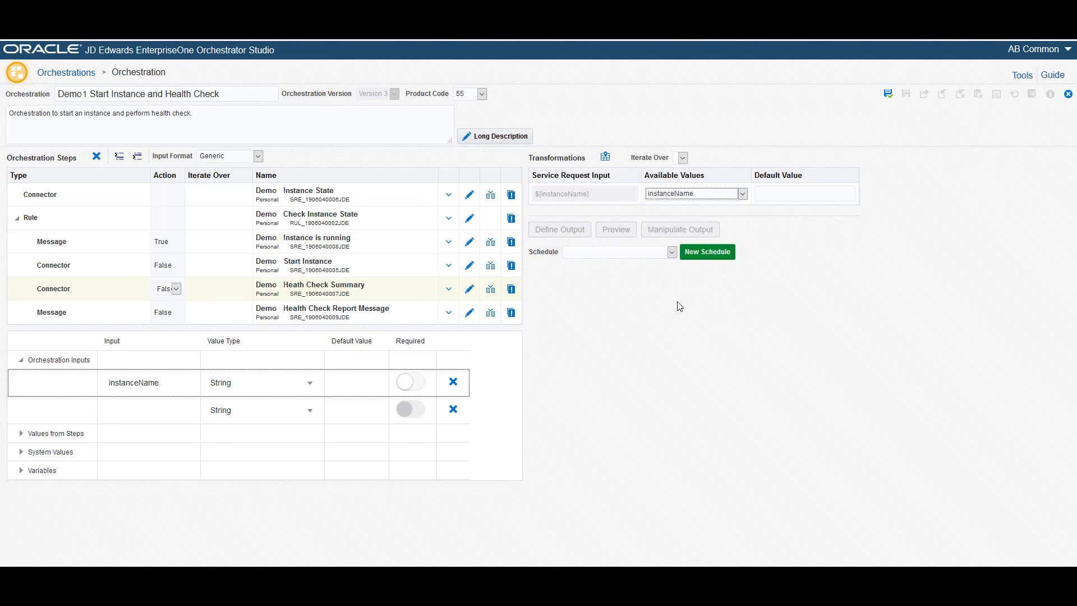
# Step: Map the report message's inputs to instanceName and Health_Response, then save the orchestration
pyautogui.click(389, 308)
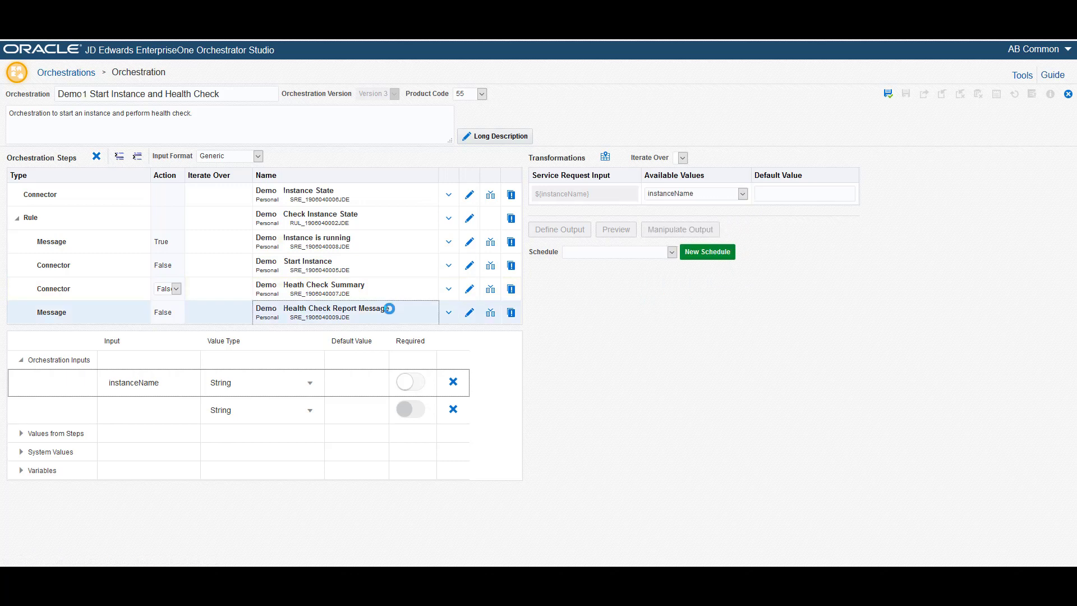
pyautogui.click(723, 193)
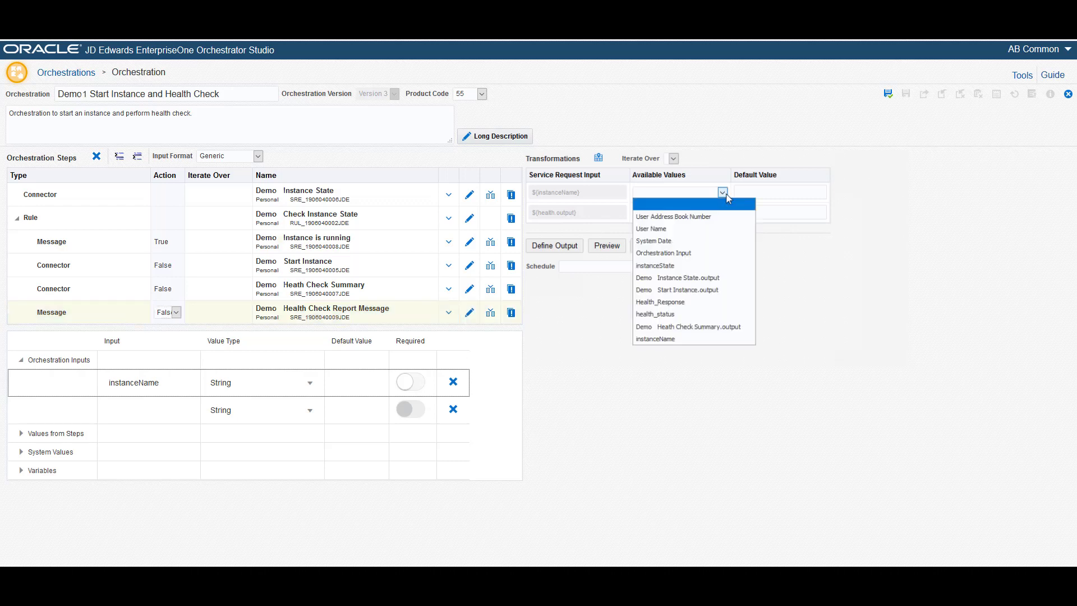
pyautogui.click(723, 338)
pyautogui.click(722, 213)
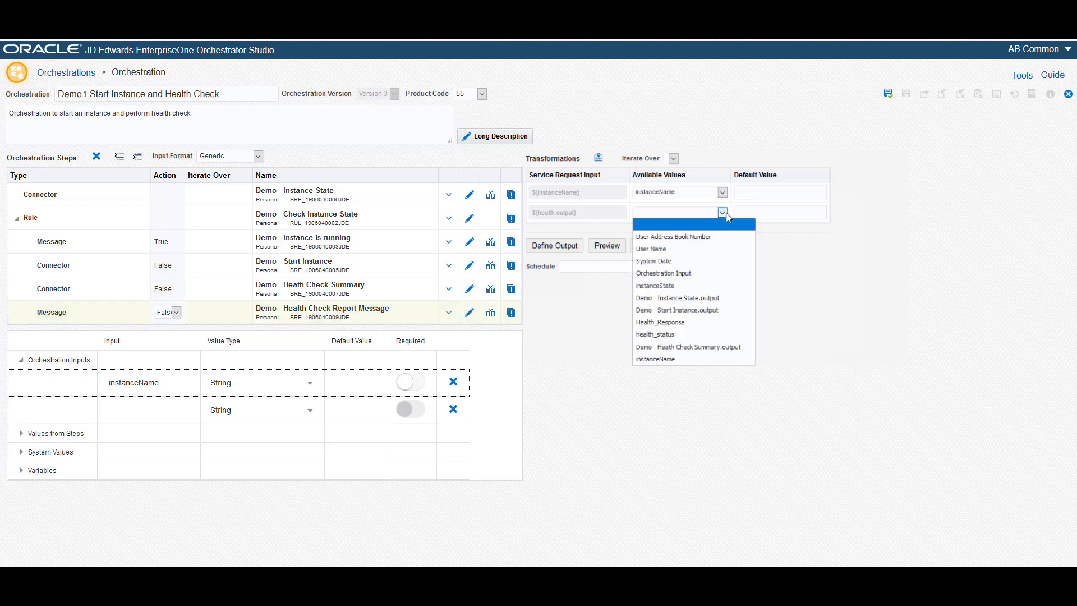
pyautogui.click(728, 324)
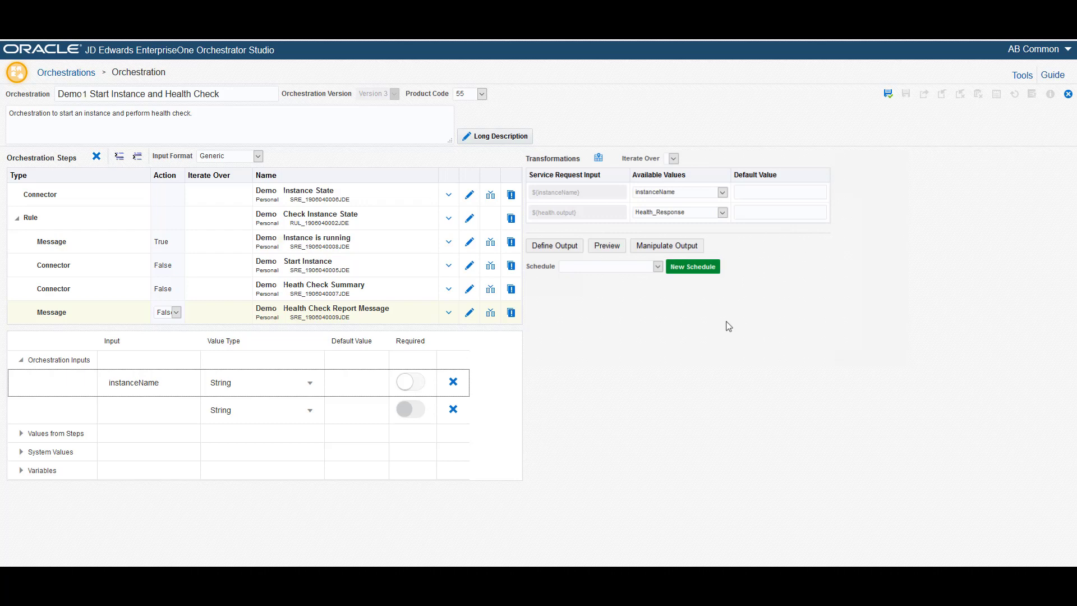
pyautogui.click(888, 94)
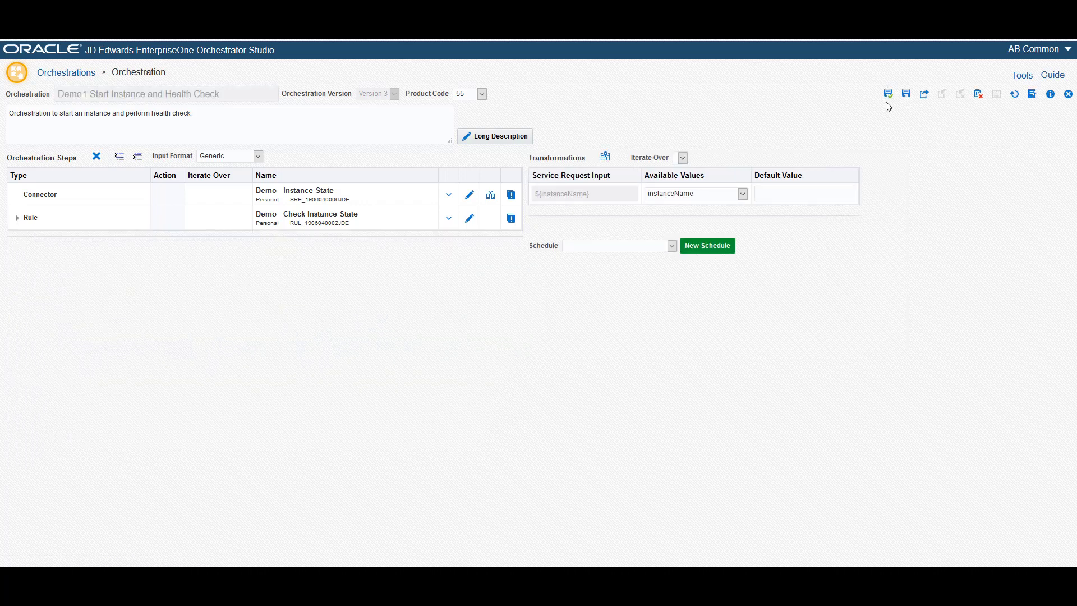
# Step: Close the orchestration editor and launch the Orchestrator Client from the Tools page
pyautogui.click(1068, 93)
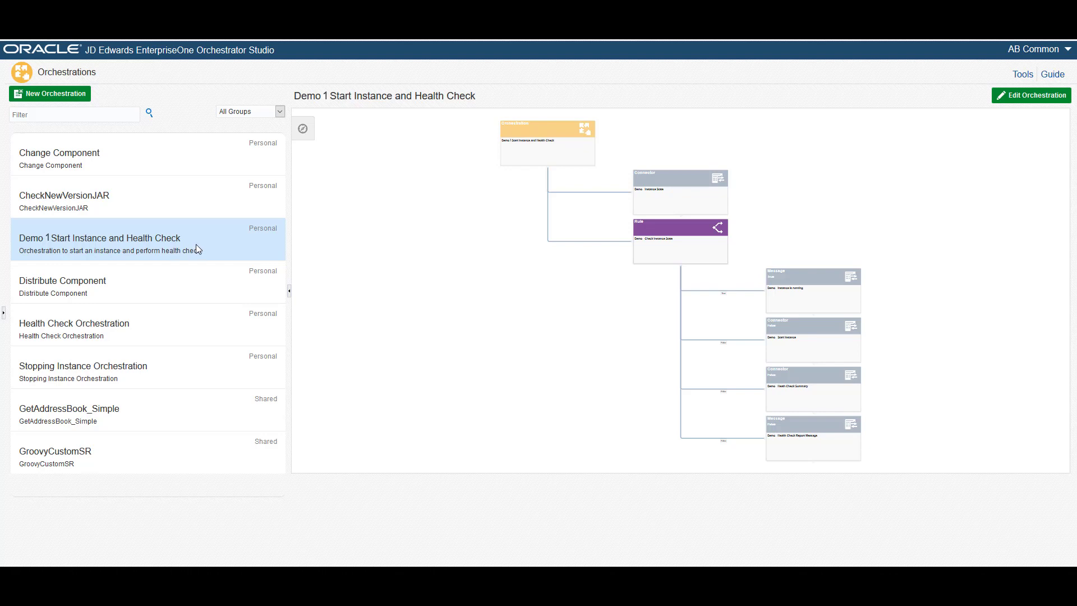
pyautogui.click(1022, 75)
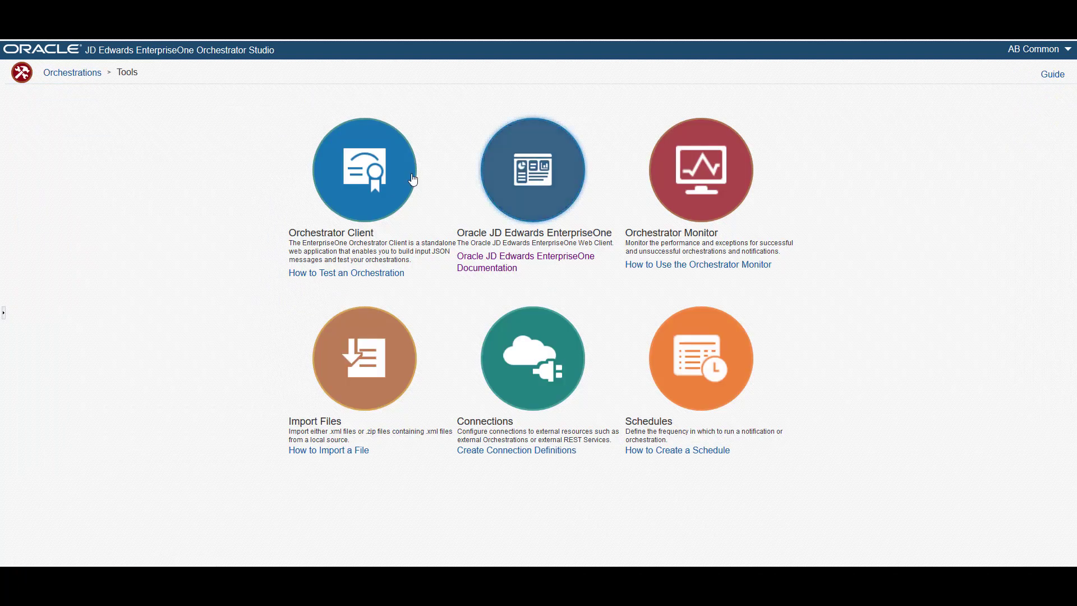
pyautogui.click(366, 179)
# Step: Run the Demo 1 Start Instance and Health Check orchestration with instanceName test_jas
pyautogui.click(261, 82)
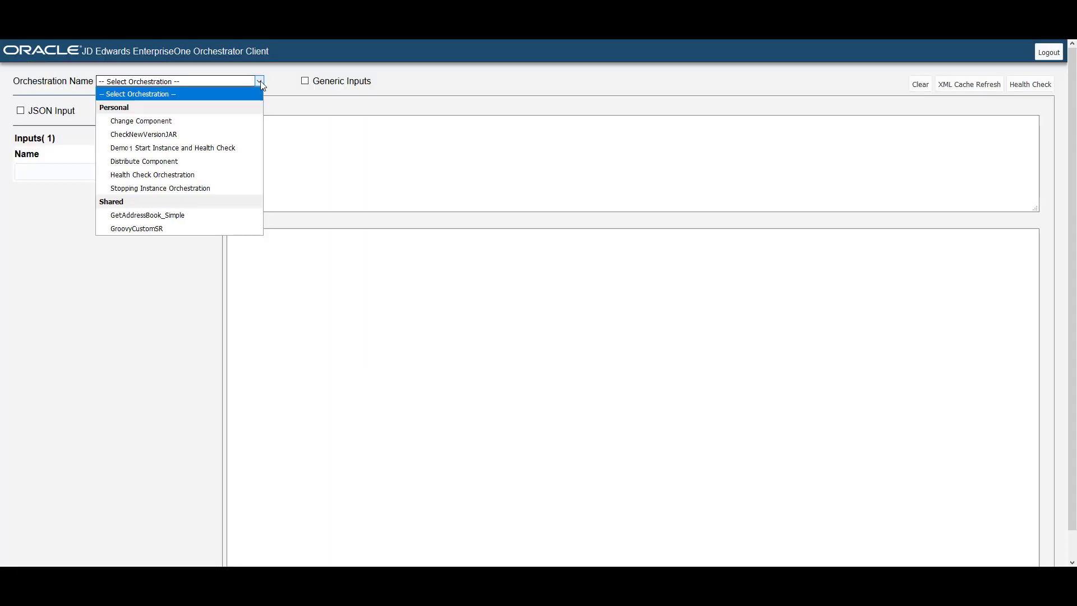
pyautogui.click(237, 148)
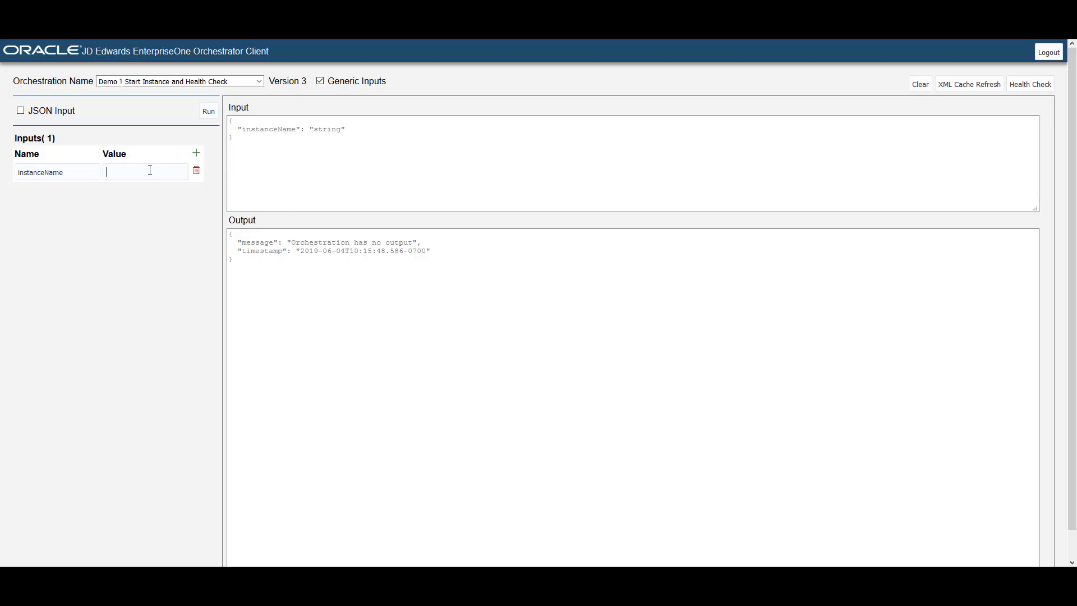
pyautogui.write('est_jas')
pyautogui.click(211, 115)
pyautogui.click(209, 112)
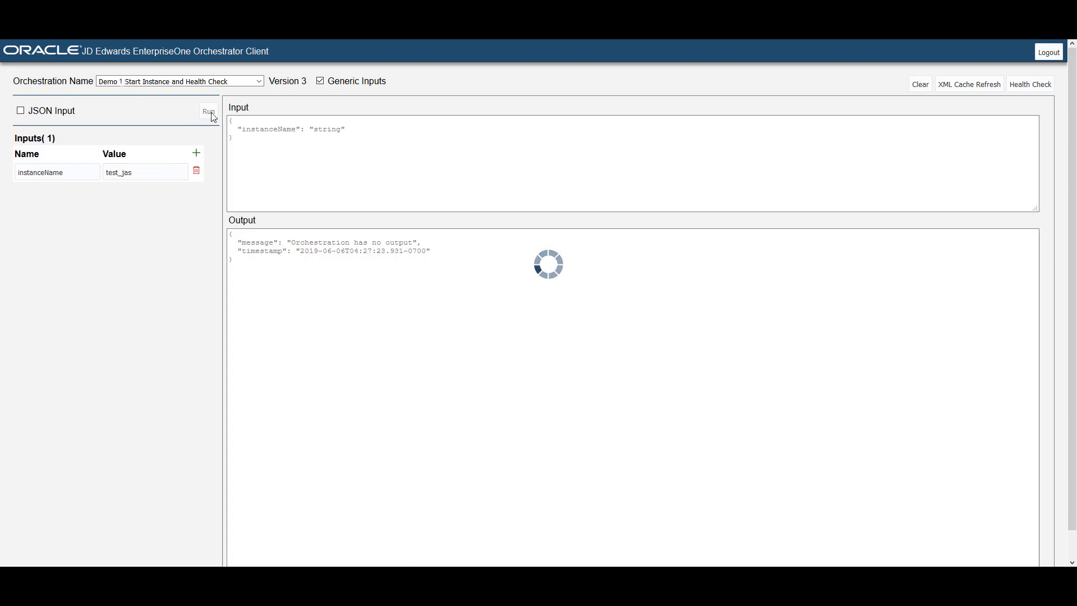